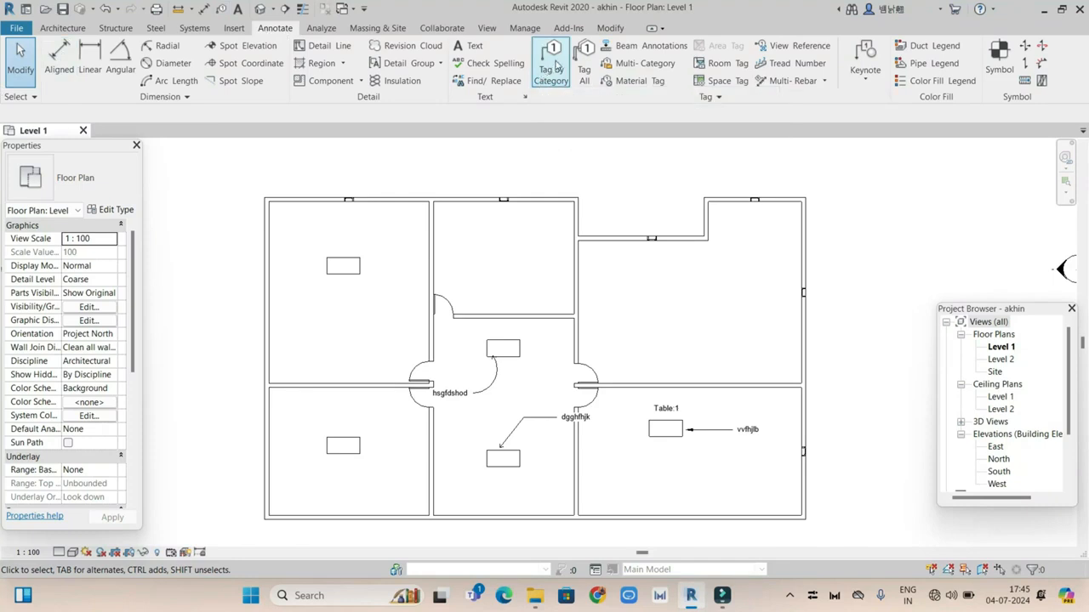
Try to tag the desk in the upper-left room by category, declining to load a furniture tag
{"action": "scroll", "coordinate": [568, 395], "scroll_direction": "up", "scroll_amount": 1}
{"action": "scroll", "coordinate": [593, 373], "scroll_direction": "down", "scroll_amount": 2}
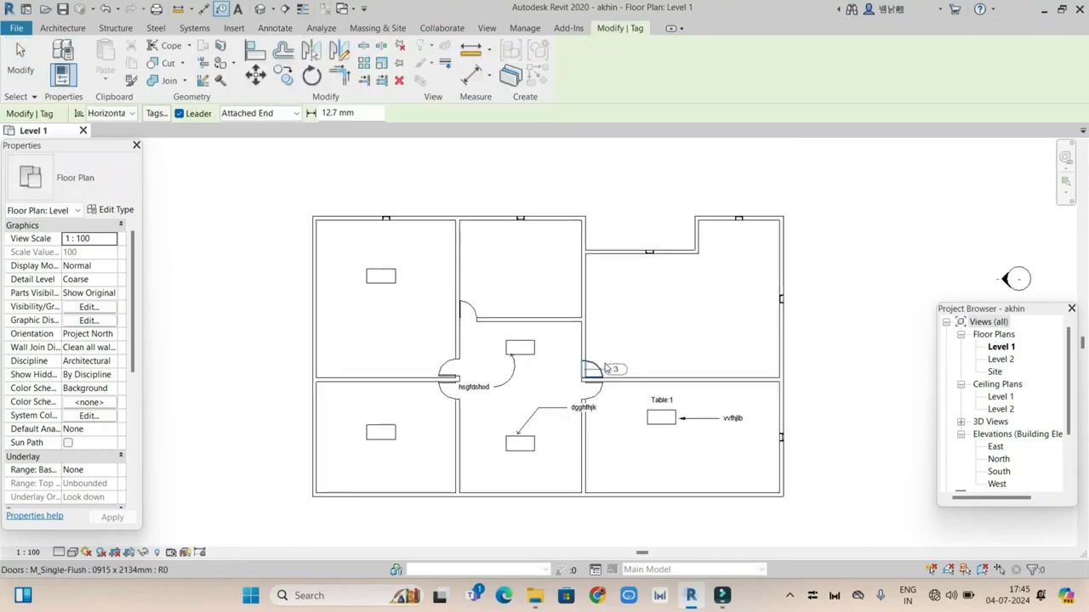
{"action": "left_click", "coordinate": [390, 278]}
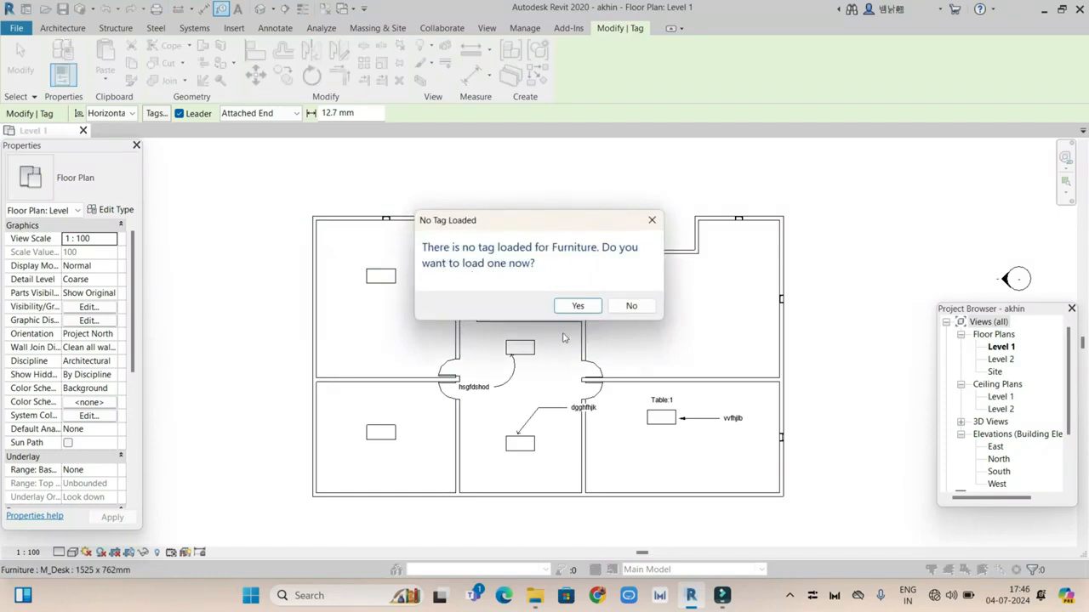
{"action": "left_click", "coordinate": [632, 306]}
Tag the door of the upper-middle room and that room's lower wall by category, with leaders
{"action": "scroll", "coordinate": [498, 352], "scroll_direction": "up", "scroll_amount": 2}
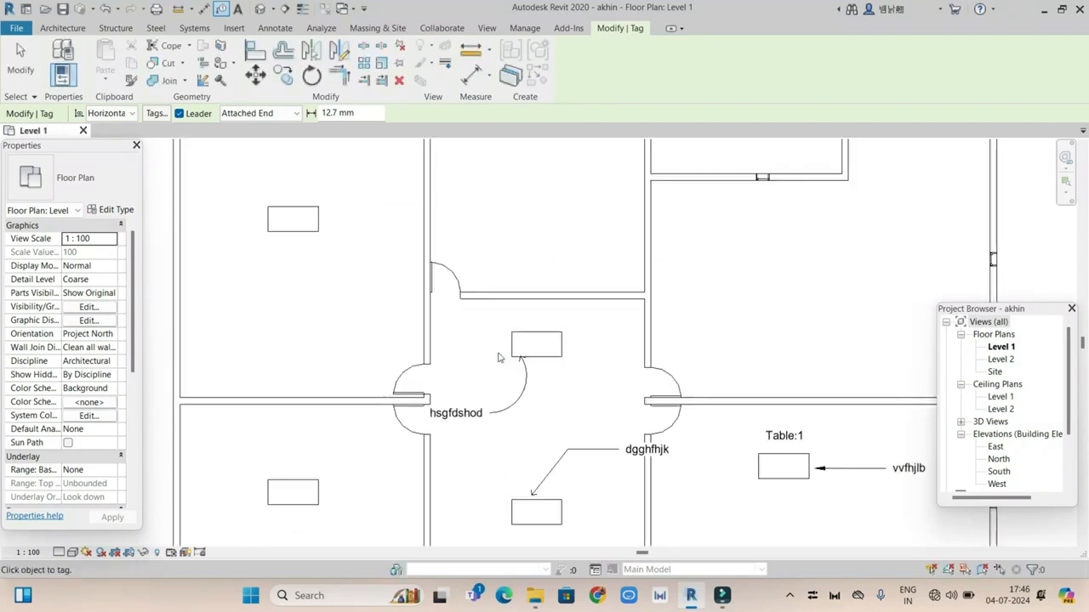
{"action": "left_click", "coordinate": [444, 272]}
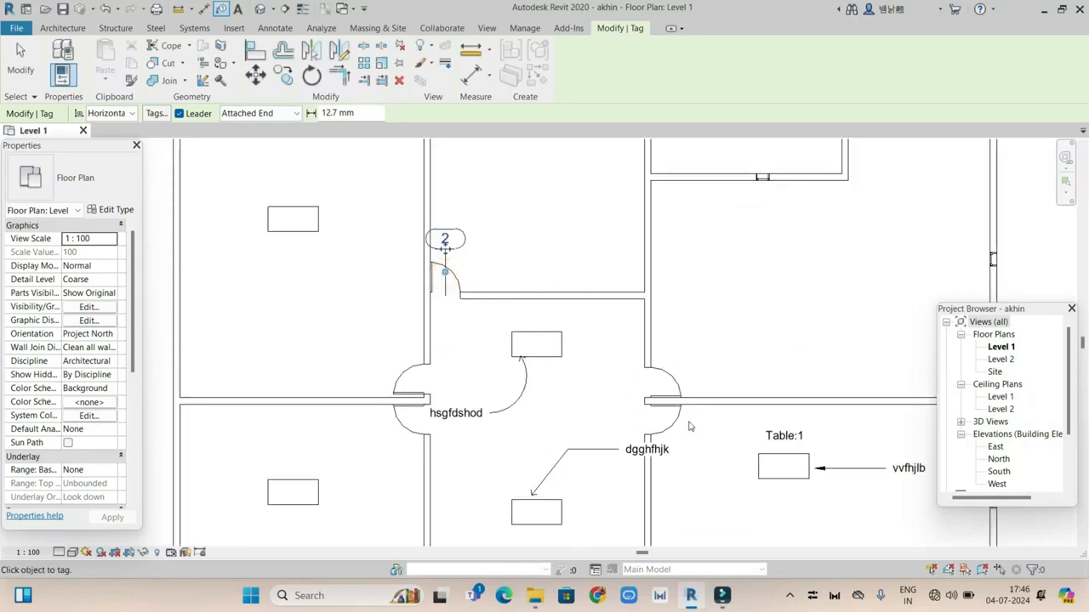
{"action": "left_click", "coordinate": [571, 289]}
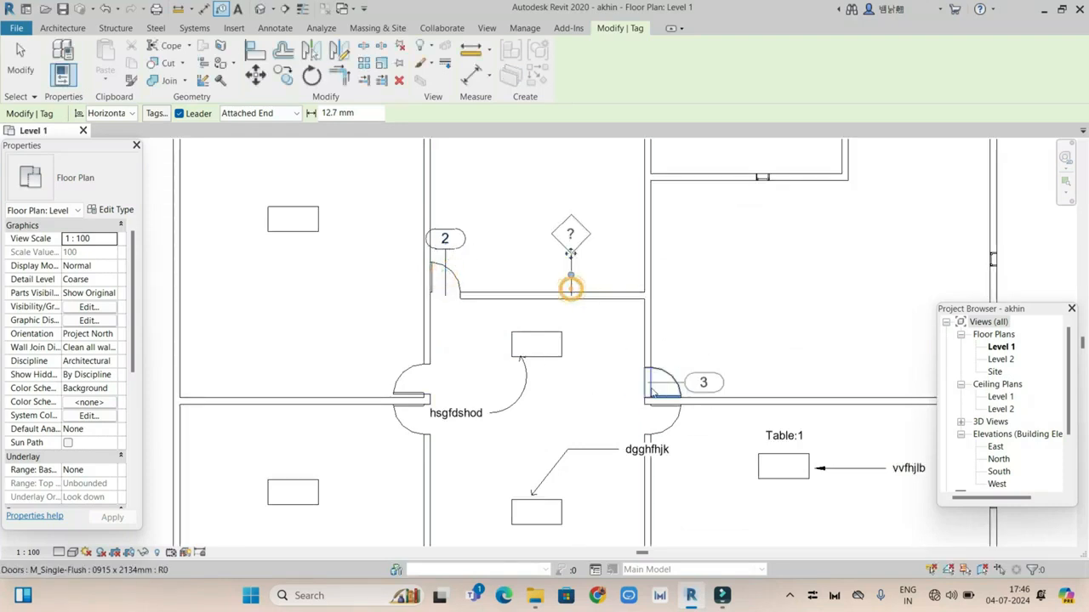
Tag the two windows in the right exterior wall, the wall between the upper-middle and upper-right rooms, and the doors on the central room's left side
{"action": "scroll", "coordinate": [560, 510], "scroll_direction": "down", "scroll_amount": 3}
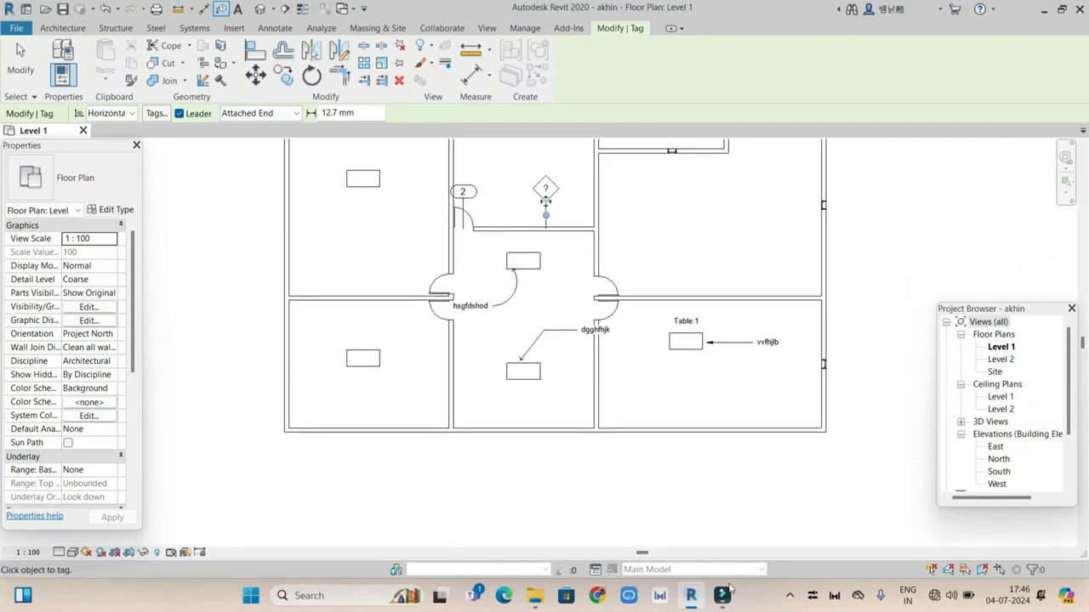
{"action": "scroll", "coordinate": [812, 363], "scroll_direction": "up", "scroll_amount": 2}
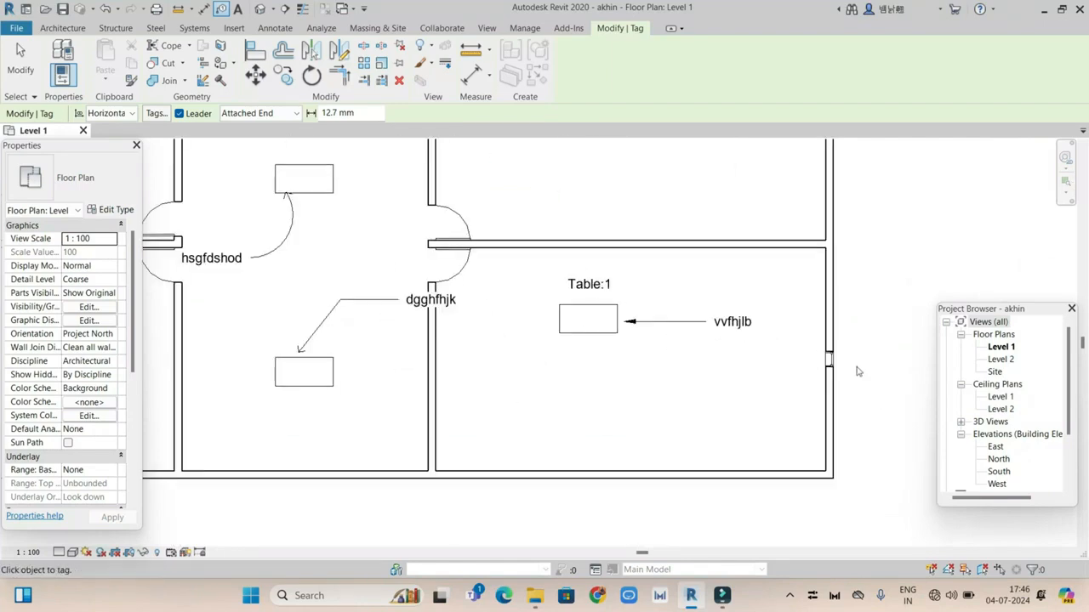
{"action": "left_click", "coordinate": [831, 360]}
{"action": "scroll", "coordinate": [764, 427], "scroll_direction": "down", "scroll_amount": 2}
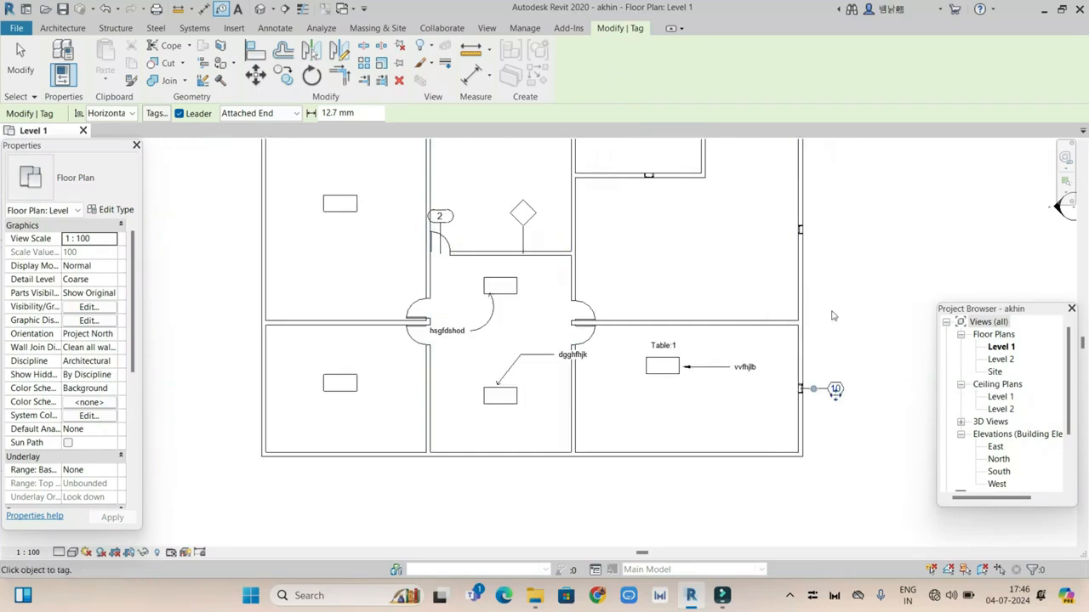
{"action": "left_click", "coordinate": [805, 226]}
{"action": "left_click", "coordinate": [582, 225]}
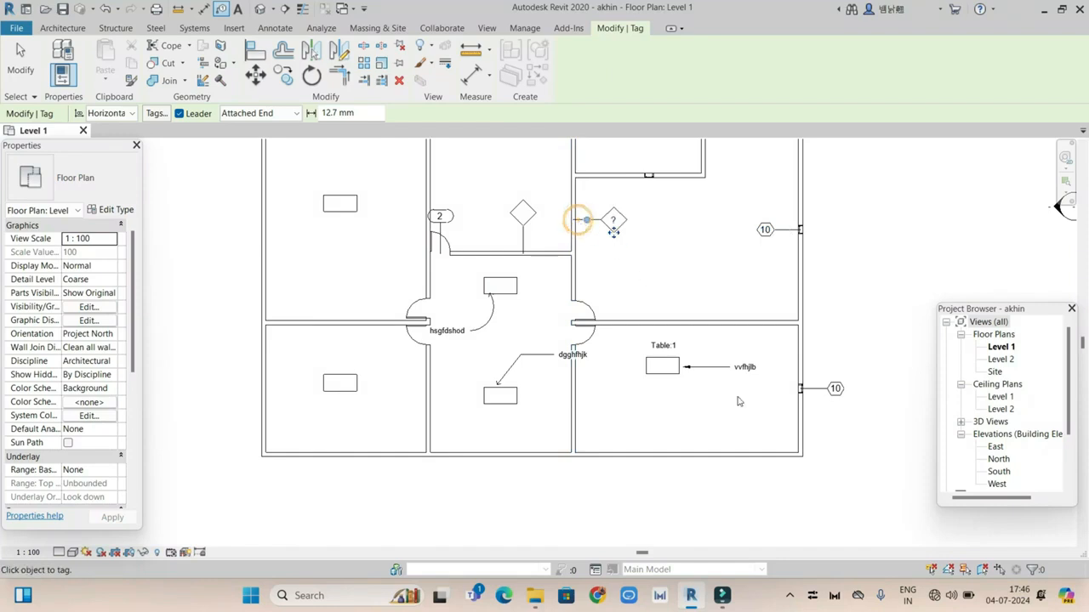
{"action": "left_click", "coordinate": [444, 315]}
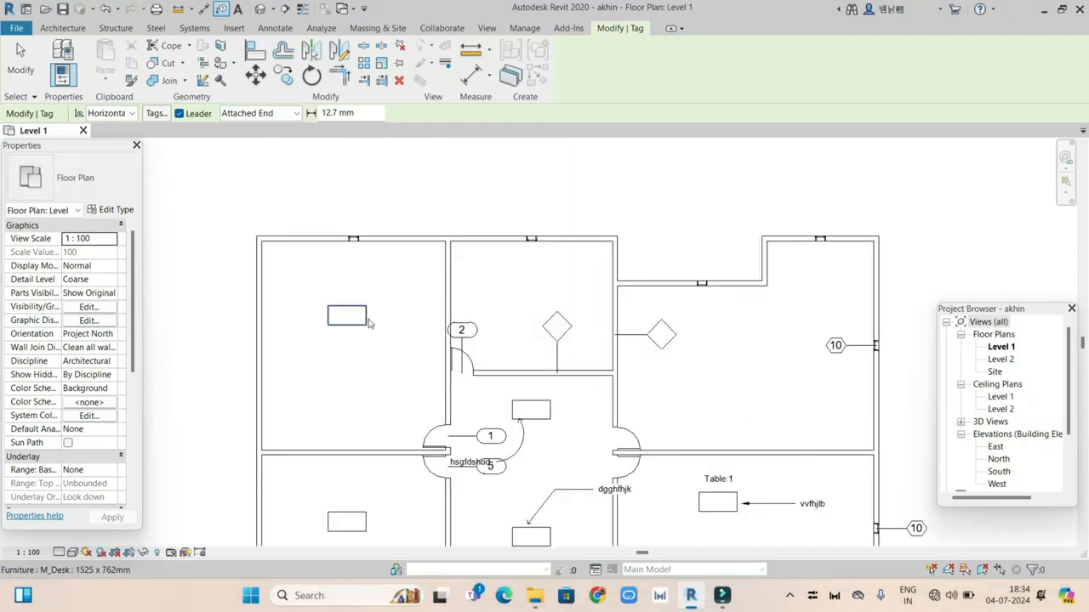
Try to tag the desk in the upper-left room again, accepting the offer to load a furniture tag
{"action": "left_click", "coordinate": [361, 317]}
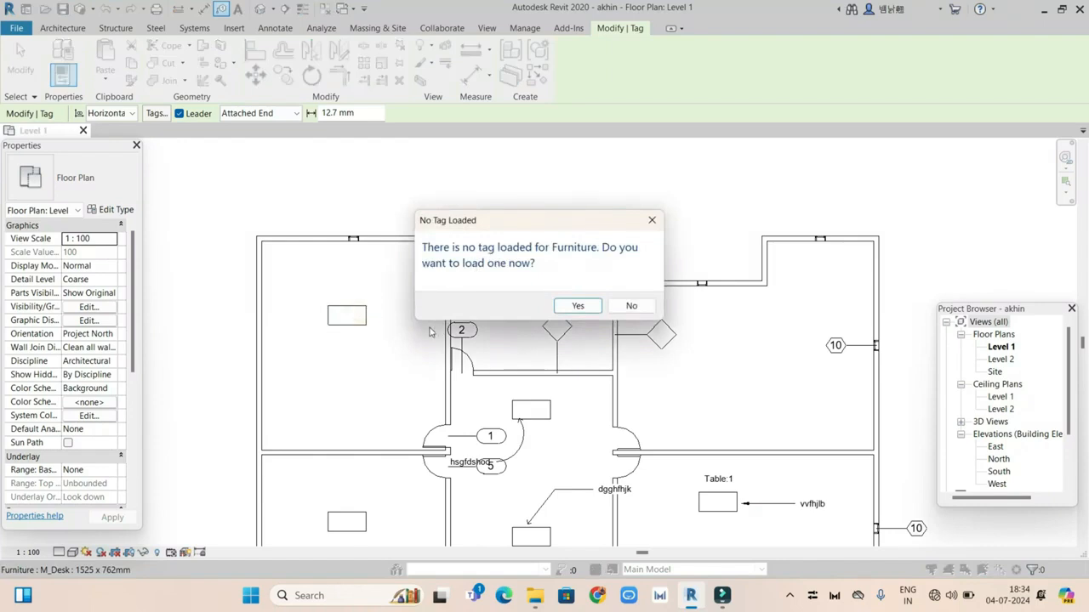
{"action": "left_click", "coordinate": [578, 304]}
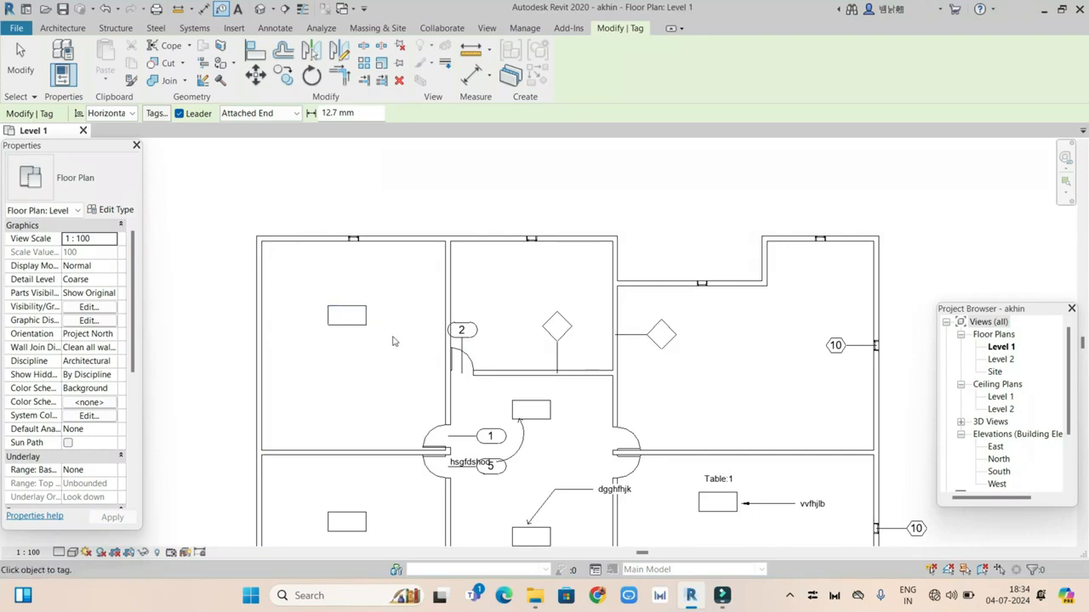
Load the M_Furniture Tag family from the India library's Annotations > Architectural folder
{"action": "left_click", "coordinate": [234, 28]}
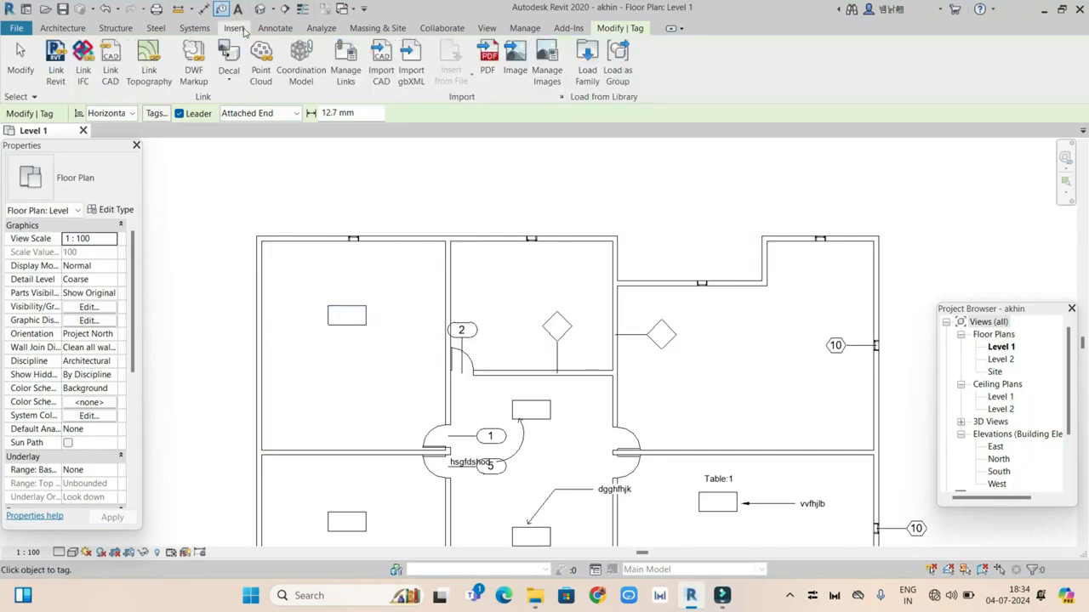
{"action": "left_click", "coordinate": [587, 64]}
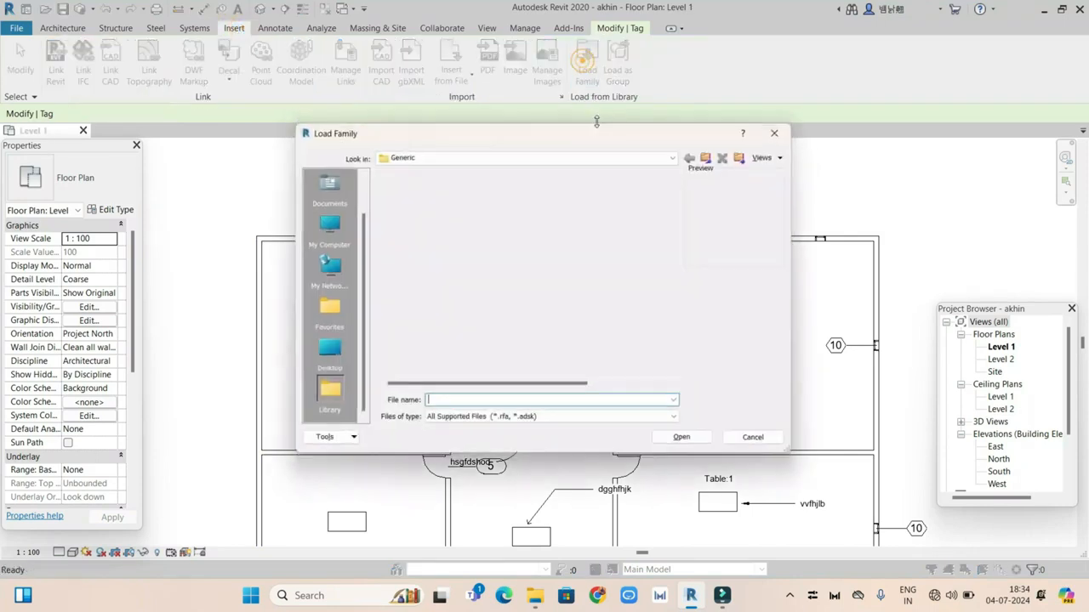
{"action": "left_click", "coordinate": [678, 155]}
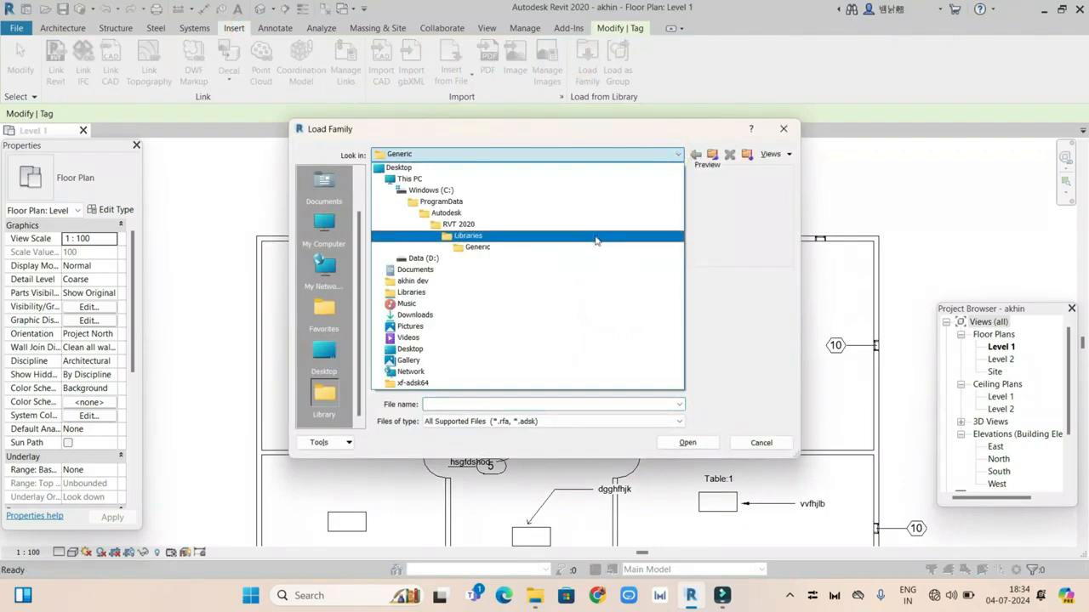
{"action": "left_click", "coordinate": [595, 239]}
{"action": "left_click", "coordinate": [455, 208]}
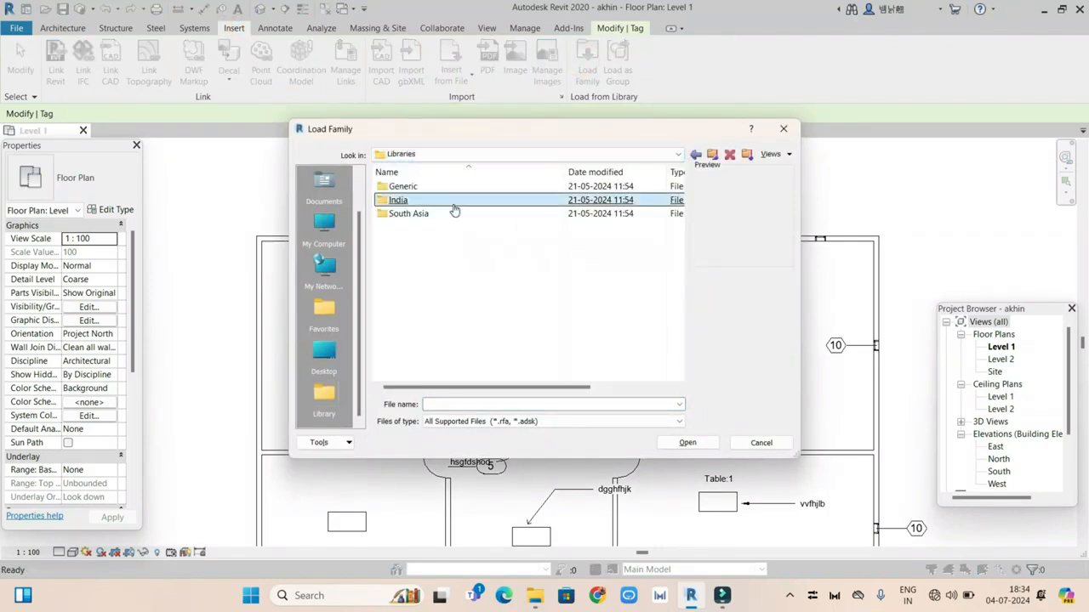
{"action": "double_click", "coordinate": [453, 208]}
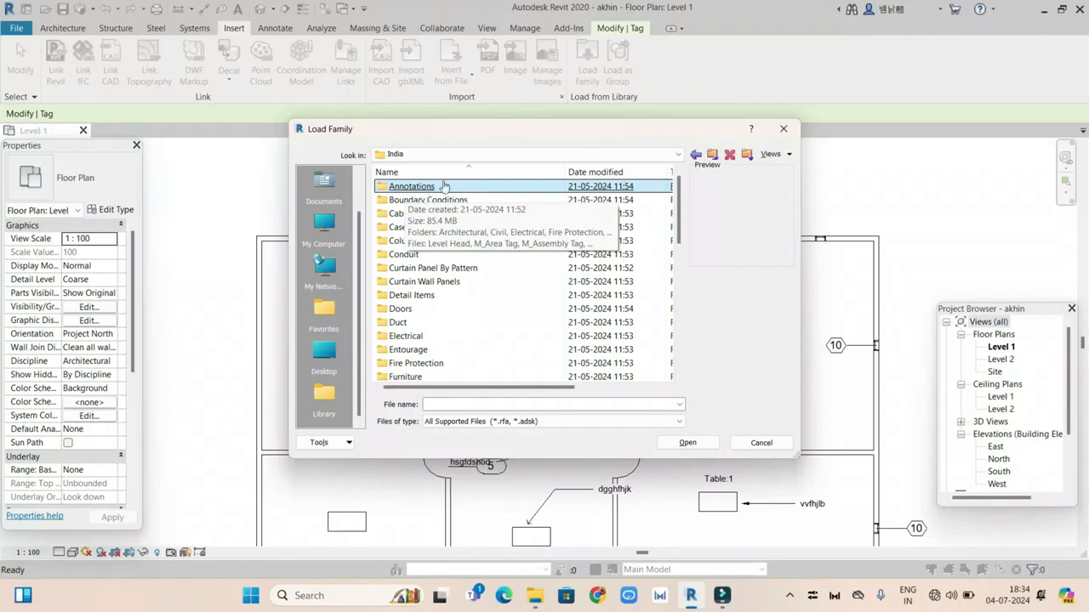
{"action": "left_click", "coordinate": [442, 186]}
{"action": "double_click", "coordinate": [442, 186]}
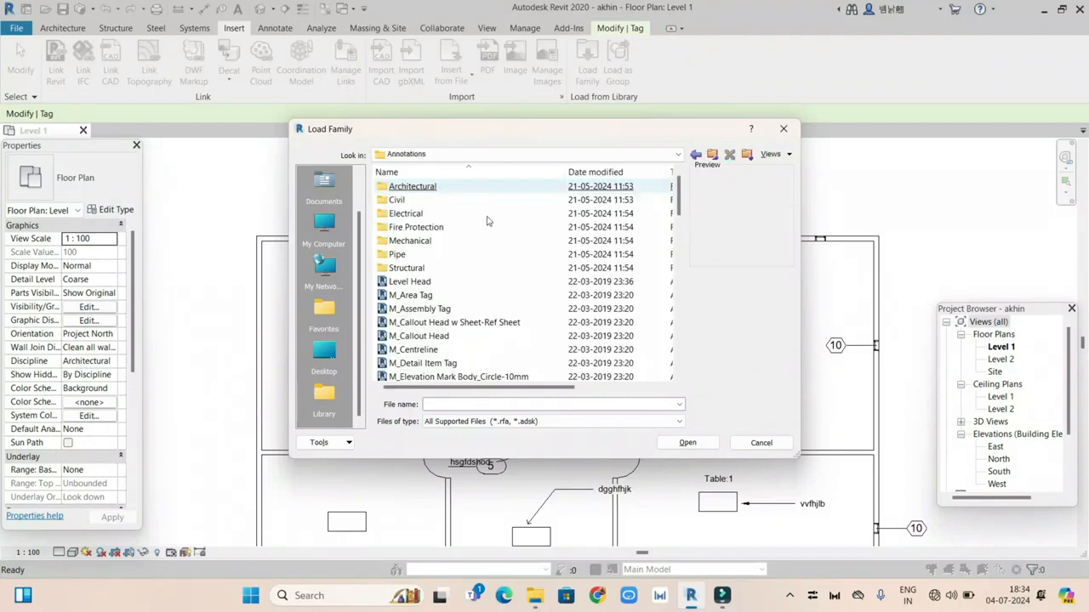
{"action": "double_click", "coordinate": [425, 187]}
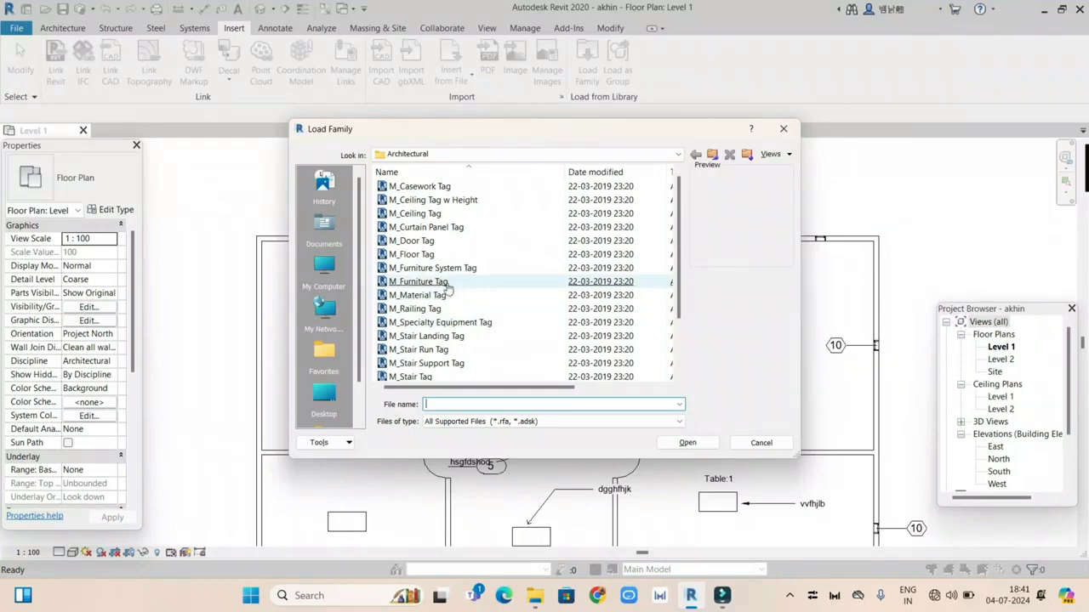
{"action": "scroll", "coordinate": [506, 307], "scroll_direction": "down", "scroll_amount": 2}
{"action": "scroll", "coordinate": [451, 349], "scroll_direction": "up", "scroll_amount": 2}
{"action": "double_click", "coordinate": [417, 281]}
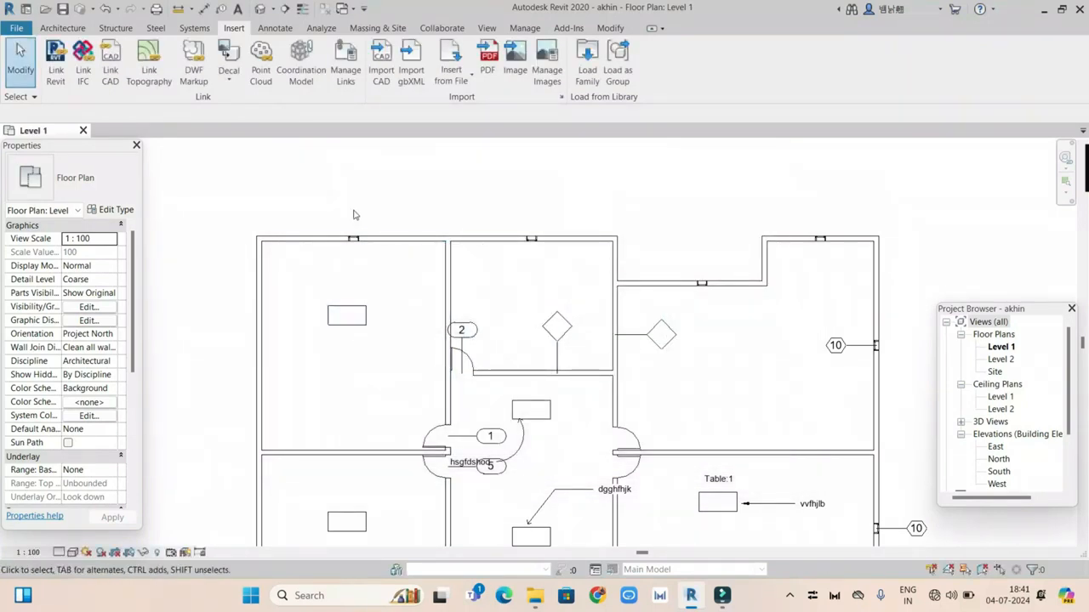
Tag the desk in the upper-left room by category with the loaded furniture tag
{"action": "left_click", "coordinate": [355, 325]}
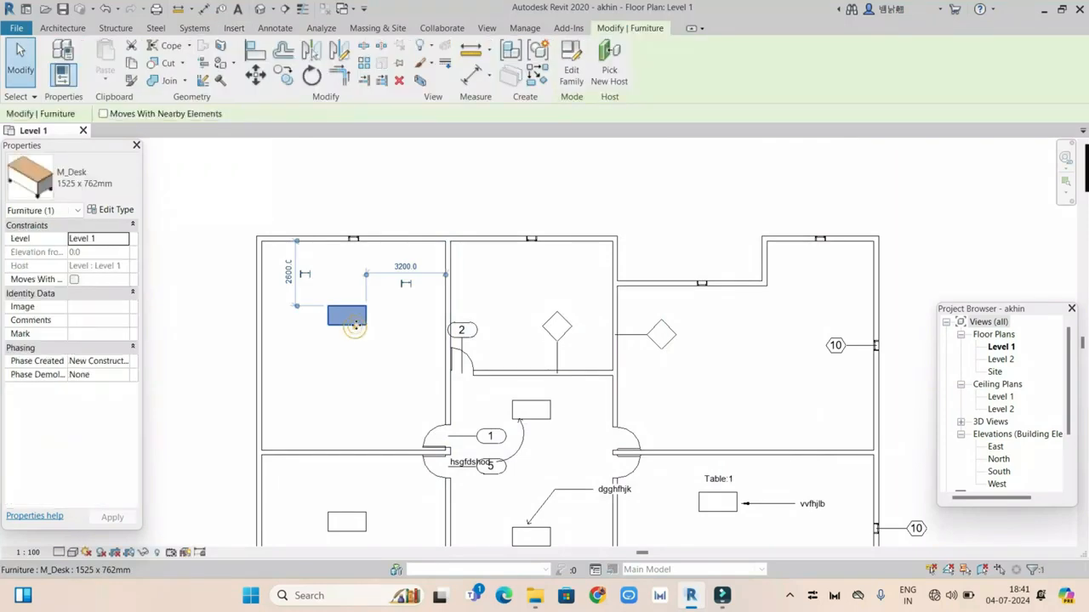
{"action": "left_click", "coordinate": [398, 205]}
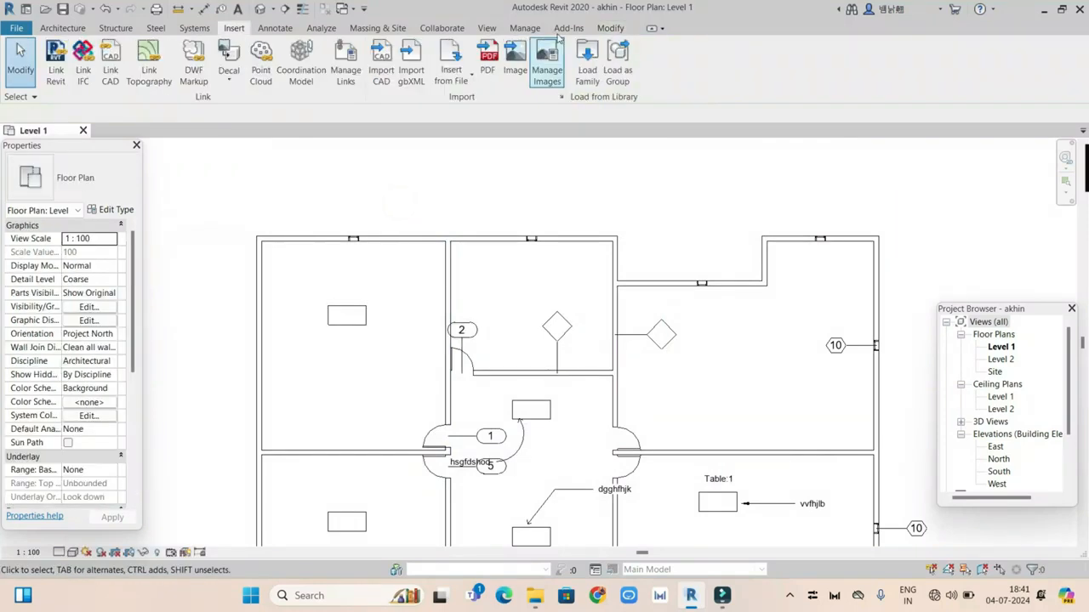
{"action": "left_click", "coordinate": [270, 28]}
{"action": "left_click", "coordinate": [551, 66]}
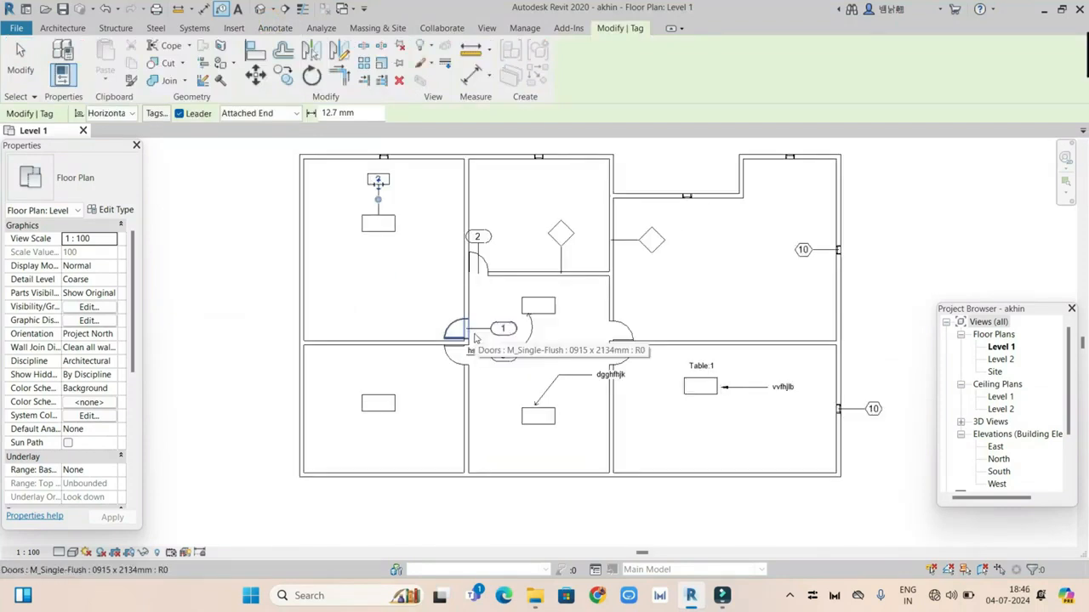
{"action": "left_click", "coordinate": [396, 282]}
{"action": "left_click", "coordinate": [432, 252]}
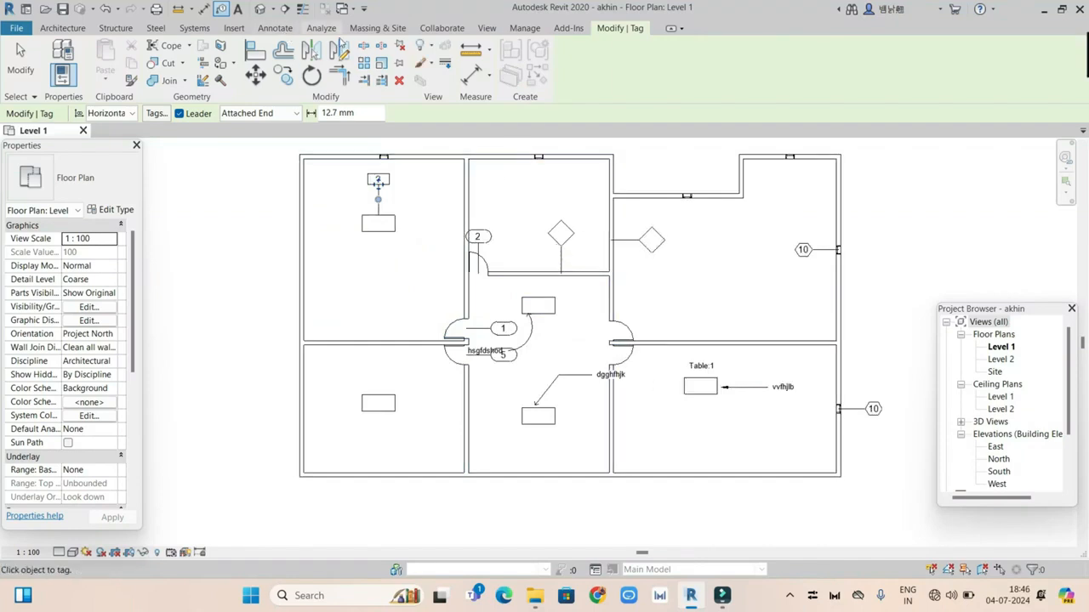
Tag the window in the upper-middle room's top wall by category and end the tagging command
{"action": "left_click", "coordinate": [279, 29]}
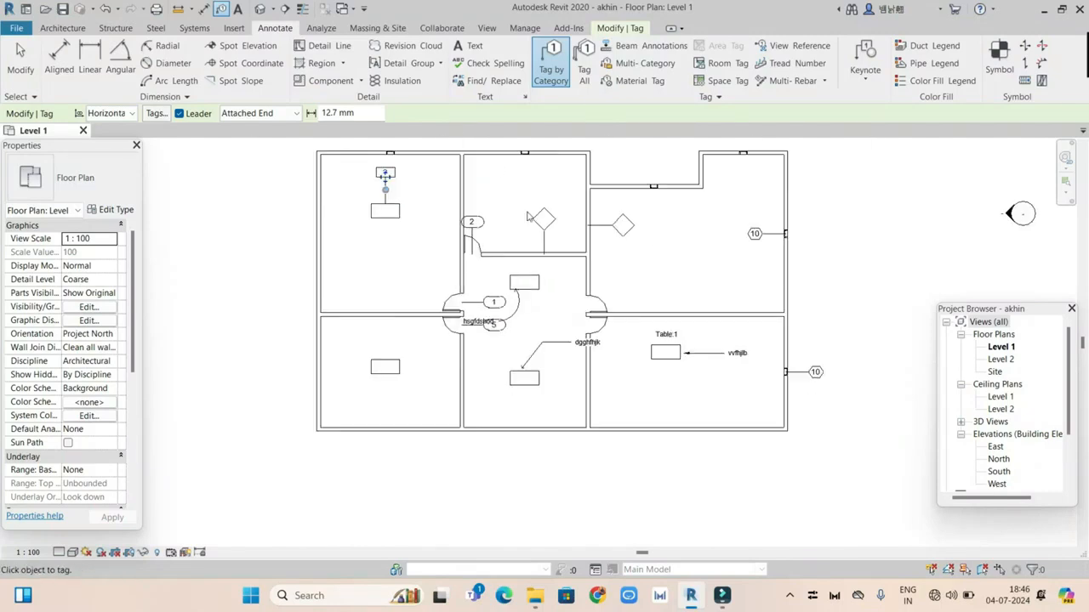
{"action": "scroll", "coordinate": [608, 267], "scroll_direction": "up", "scroll_amount": 5}
{"action": "scroll", "coordinate": [499, 270], "scroll_direction": "up", "scroll_amount": 1}
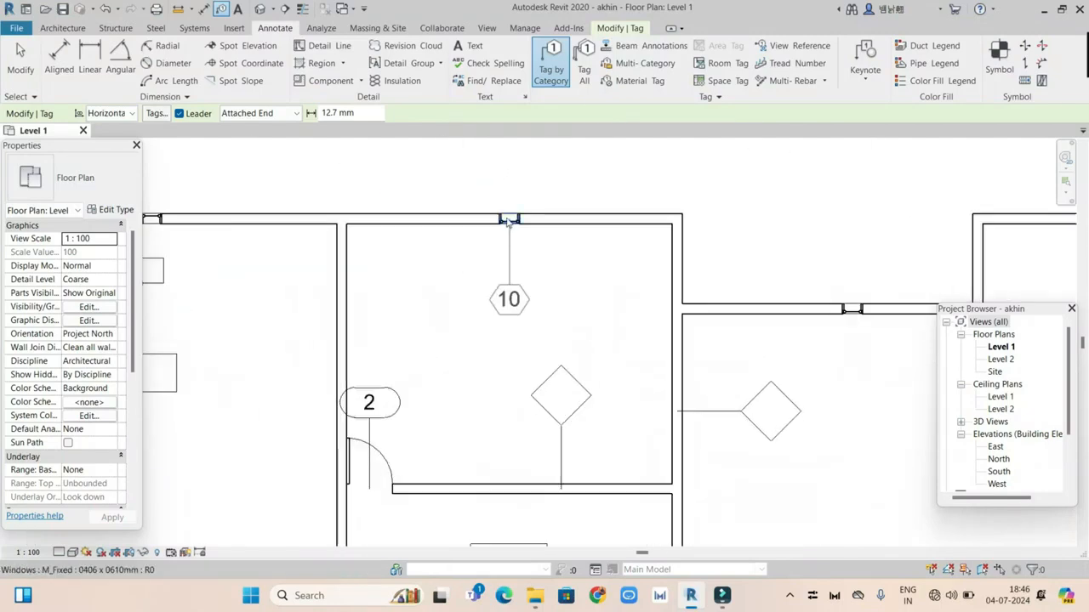
{"action": "left_click", "coordinate": [510, 306]}
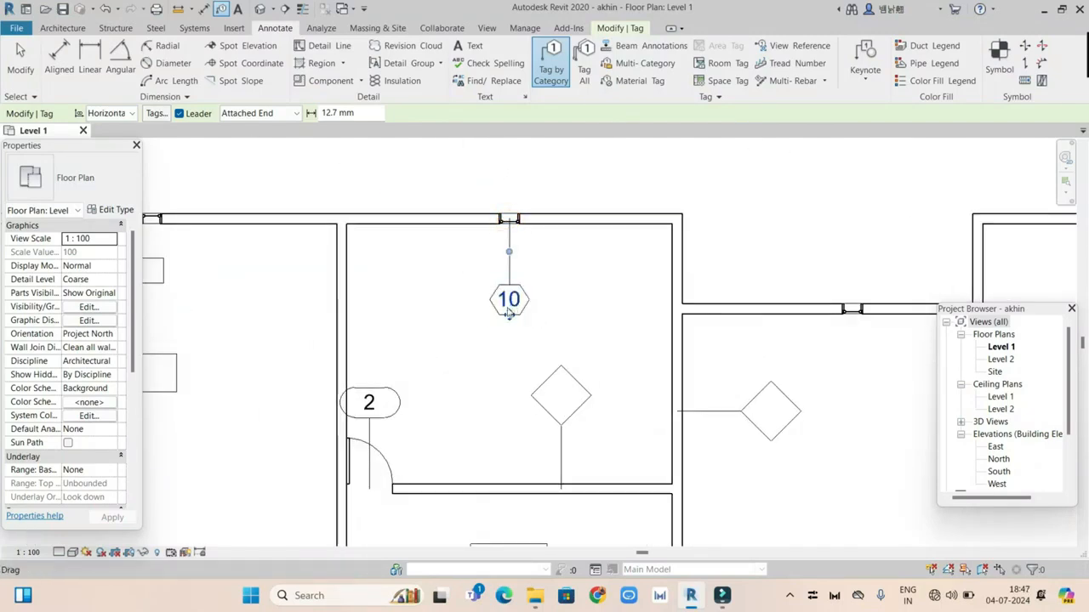
{"action": "right_click", "coordinate": [563, 250]}
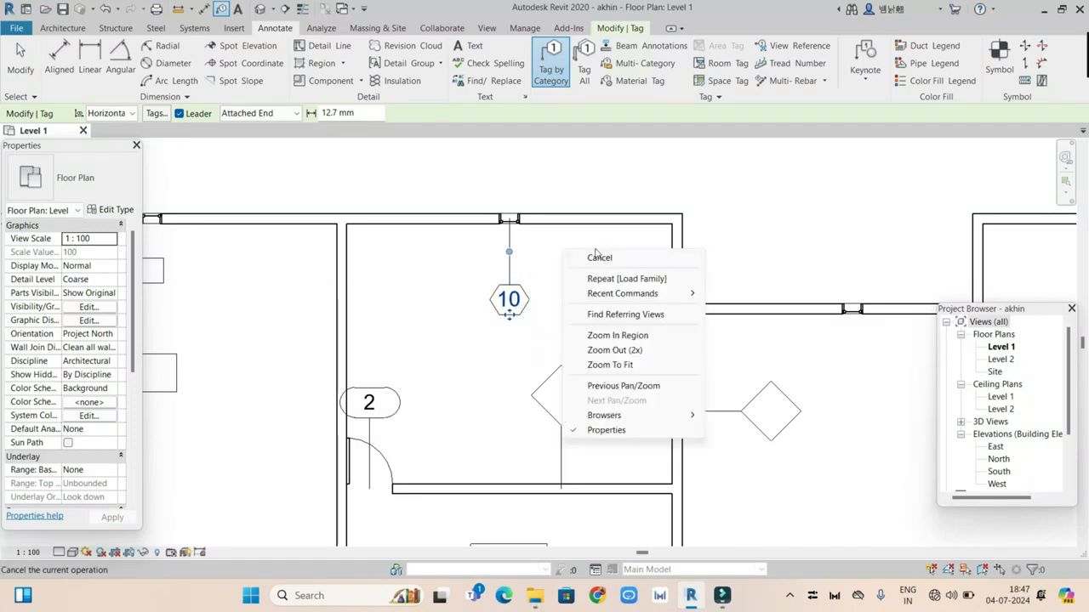
{"action": "left_click", "coordinate": [585, 255]}
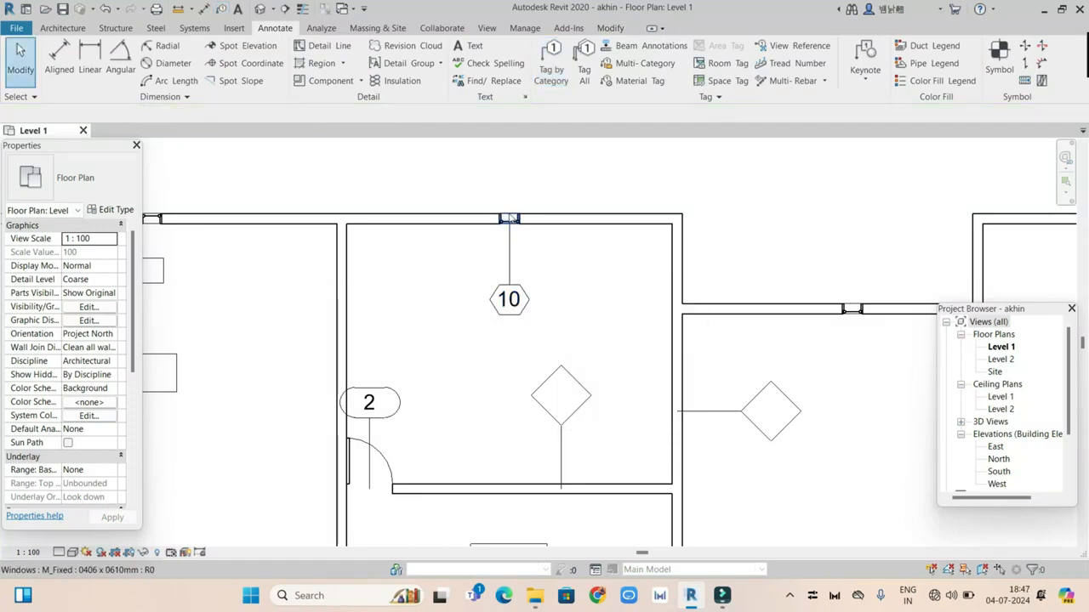
Set the Type Mark of the upper-middle room's M_Fixed 0406 x 0610mm window type to 12 in its type properties
{"action": "left_click", "coordinate": [513, 222]}
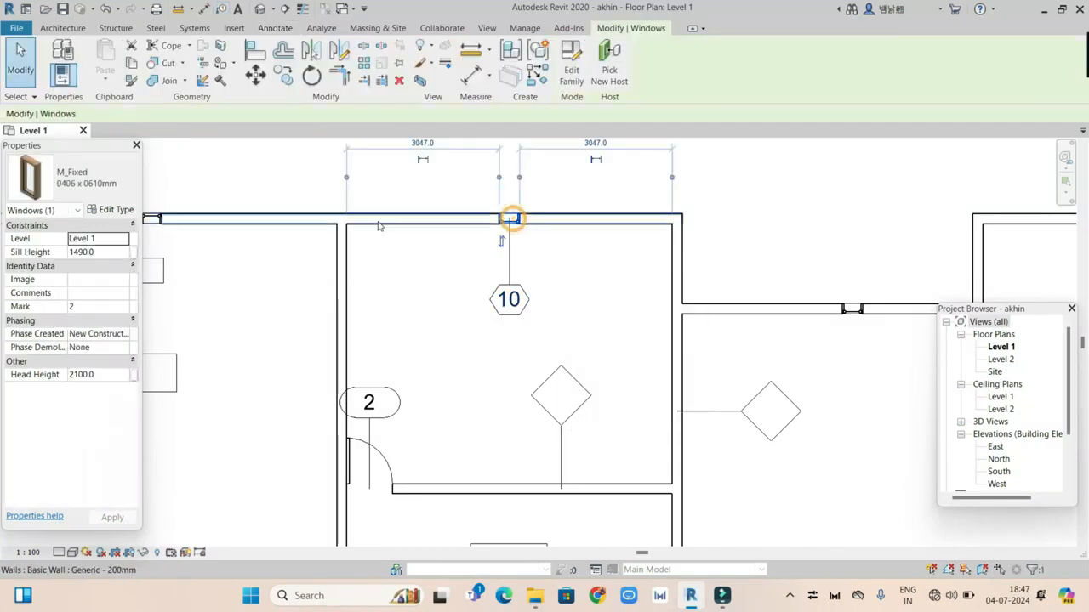
{"action": "left_click", "coordinate": [114, 210]}
{"action": "scroll", "coordinate": [830, 432], "scroll_direction": "down", "scroll_amount": 2}
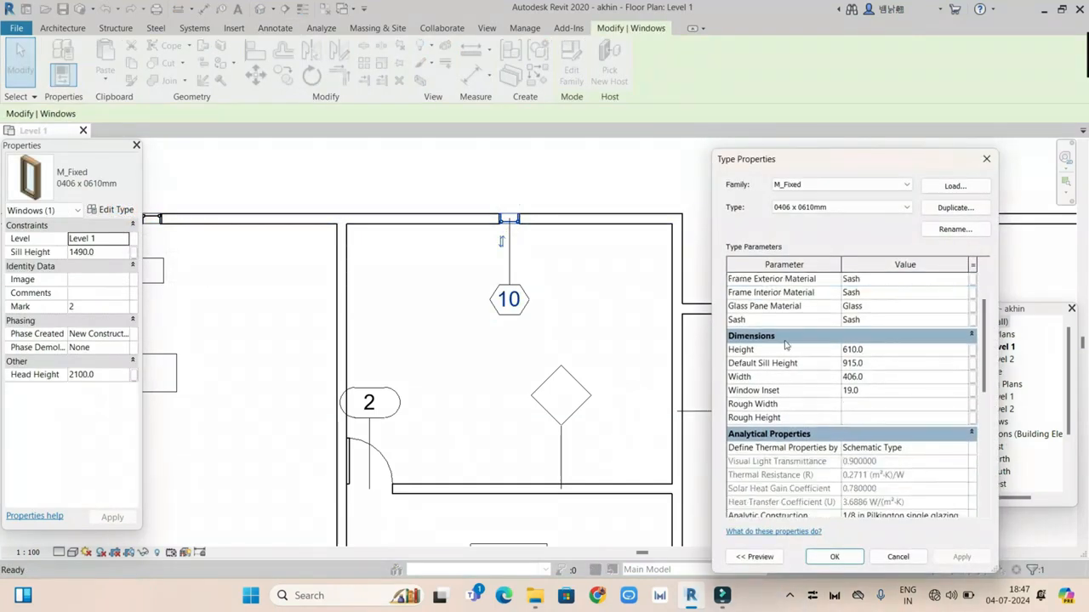
{"action": "scroll", "coordinate": [875, 423], "scroll_direction": "down", "scroll_amount": 5}
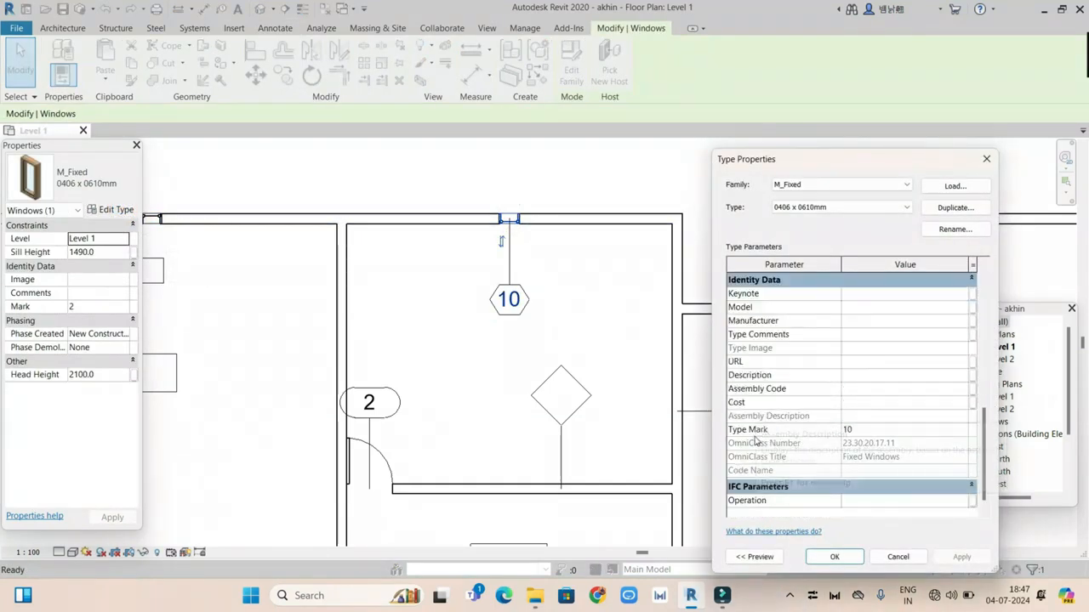
{"action": "left_click", "coordinate": [851, 428]}
{"action": "double_click", "coordinate": [848, 429]}
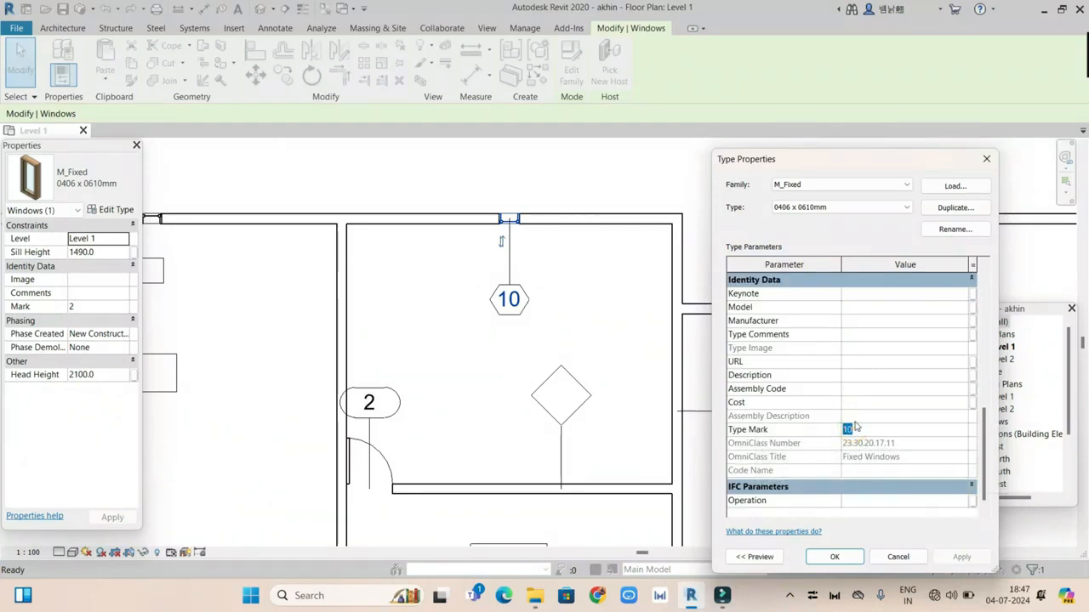
{"action": "left_click", "coordinate": [945, 557]}
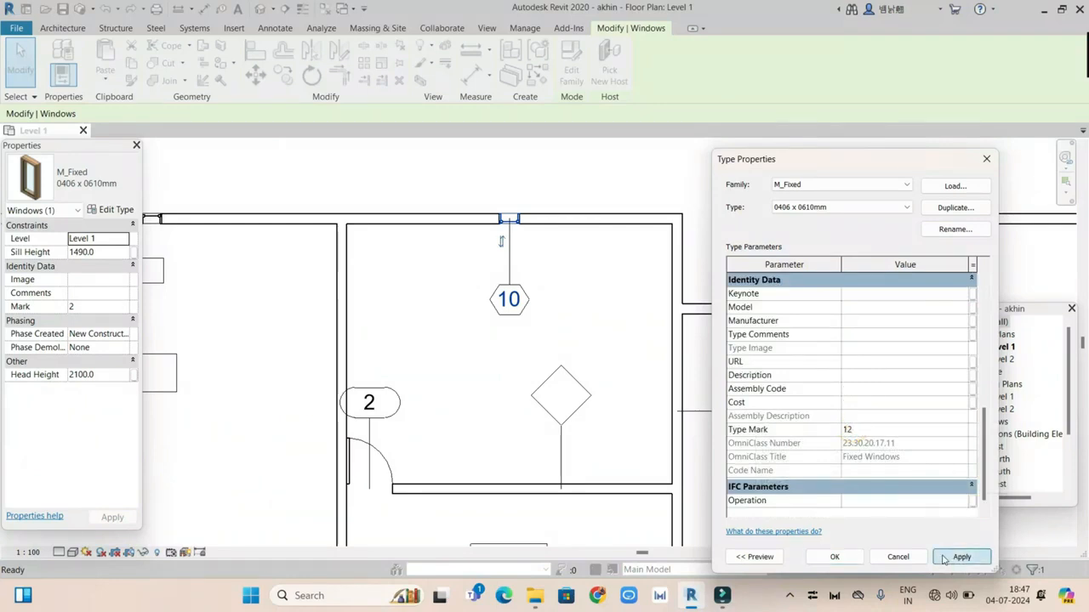
{"action": "left_click", "coordinate": [864, 559]}
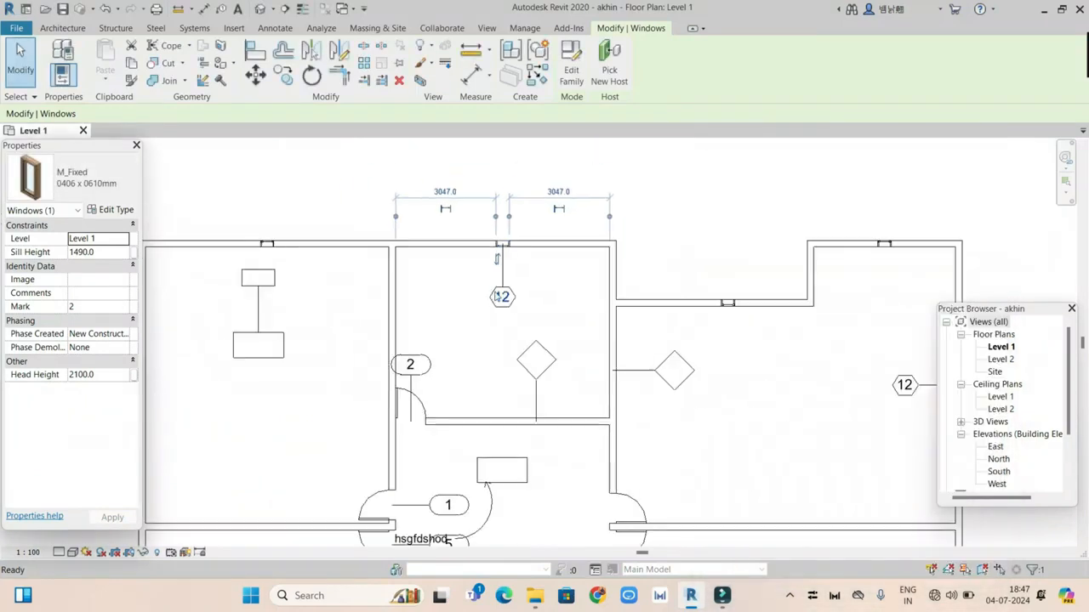
Change the value of the upper-middle room's window tag to 15 directly on the tag
{"action": "left_click", "coordinate": [557, 296]}
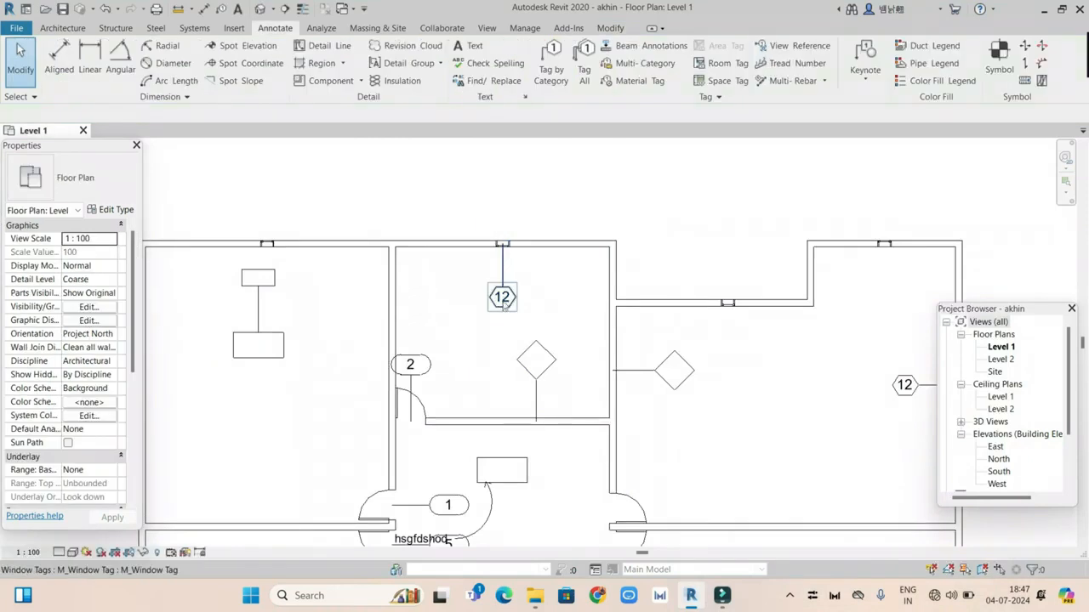
{"action": "double_click", "coordinate": [502, 303]}
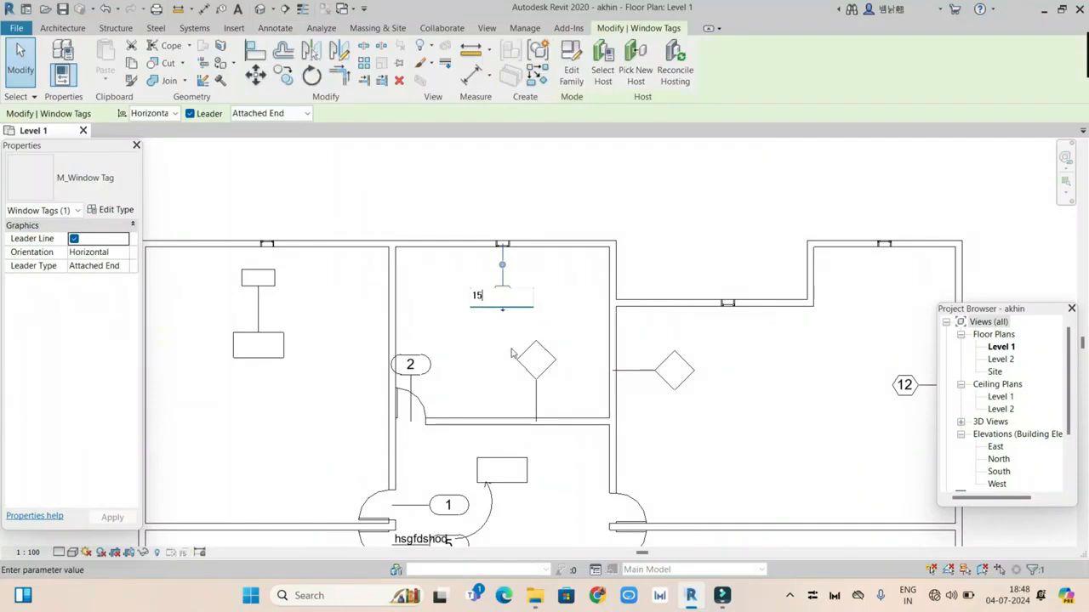
{"action": "key", "text": "Return"}
{"action": "left_click", "coordinate": [567, 307]}
{"action": "left_click", "coordinate": [494, 319]}
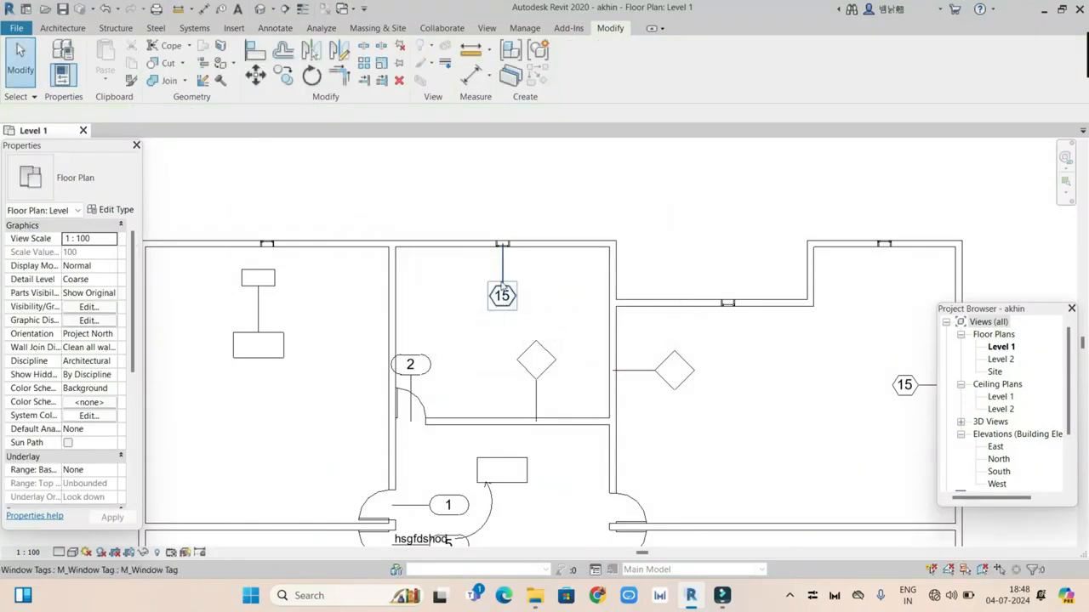
Check the Type Mark in the type properties of the upper-middle room's tagged window
{"action": "left_click", "coordinate": [502, 245]}
{"action": "left_click", "coordinate": [114, 209]}
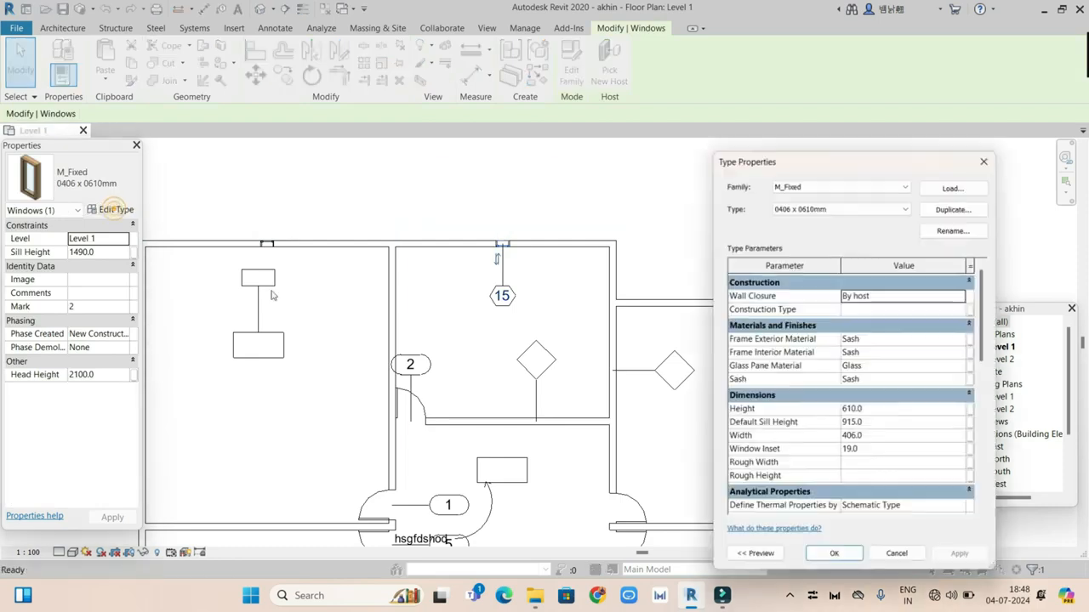
{"action": "scroll", "coordinate": [853, 435], "scroll_direction": "down", "scroll_amount": 5}
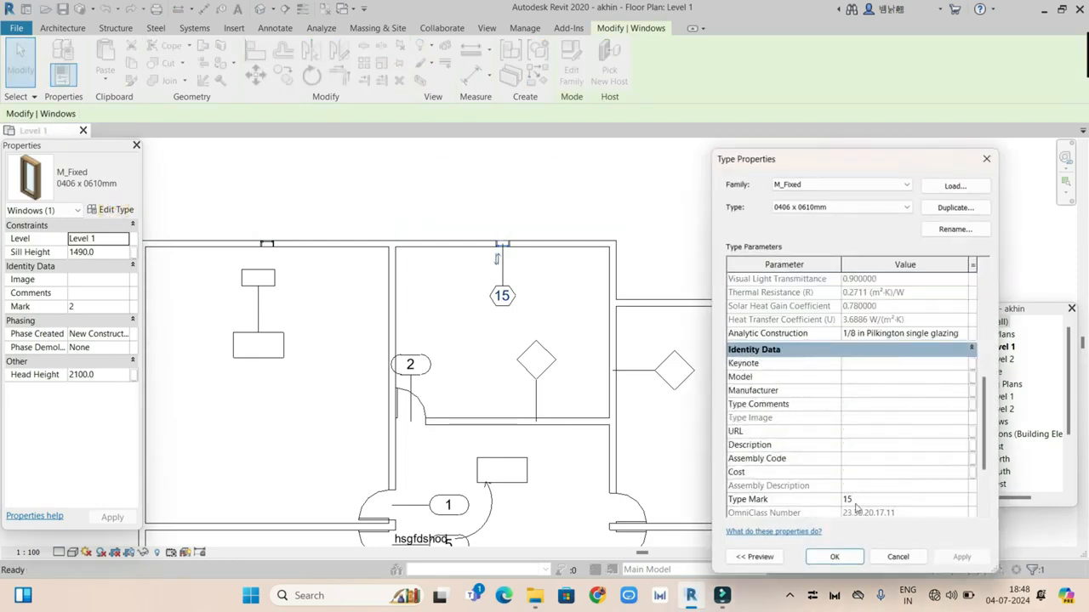
{"action": "scroll", "coordinate": [856, 508], "scroll_direction": "down", "scroll_amount": 1}
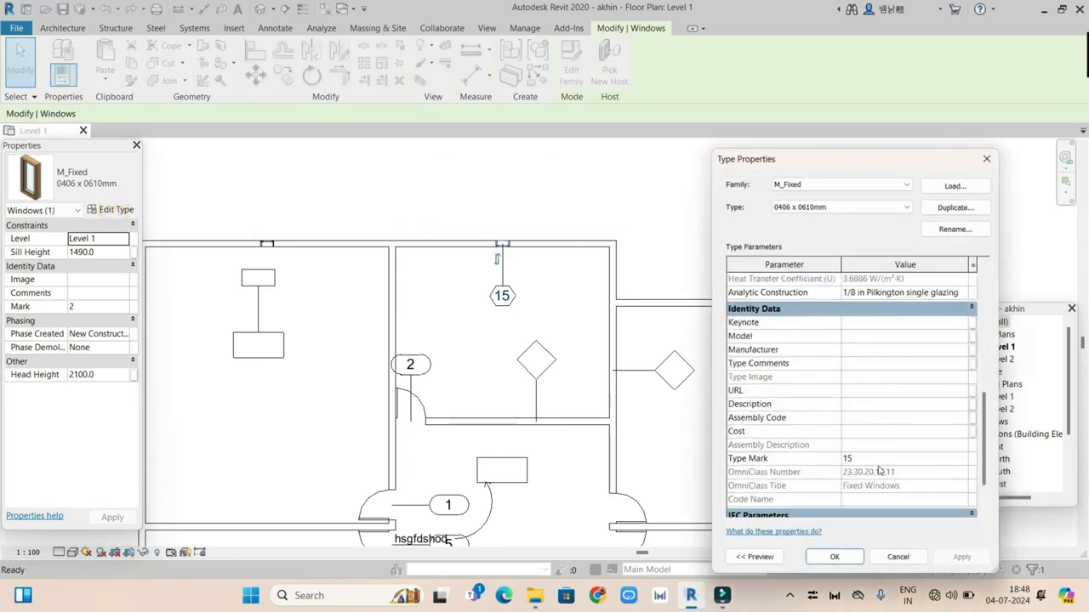
{"action": "left_click", "coordinate": [832, 554]}
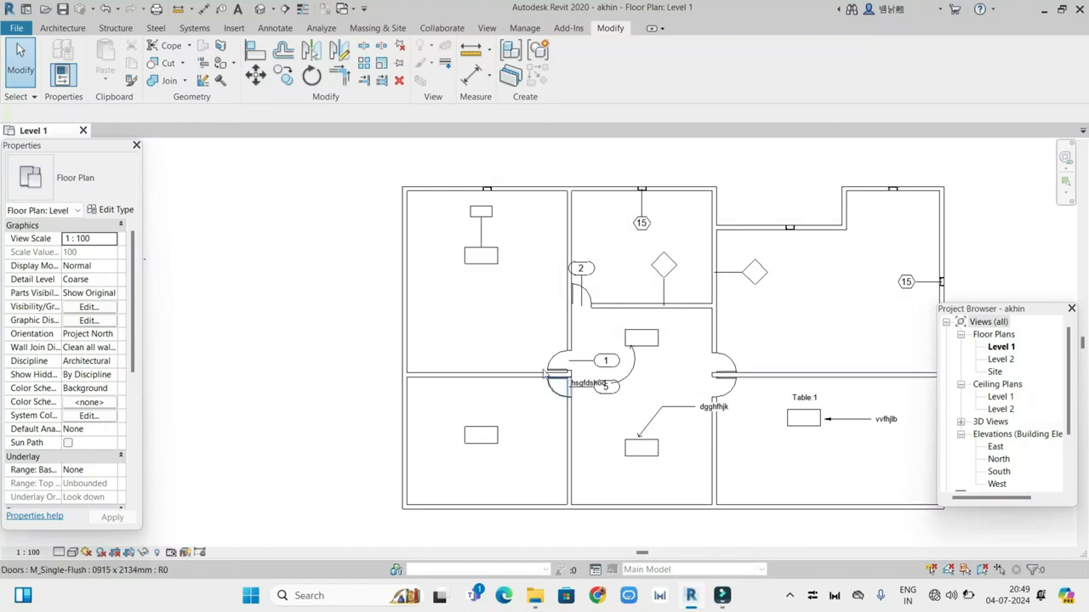
Select the door in the upper-middle room's lower-left corner and review its M_Single-Flush 0915 x 2134mm type properties
{"action": "scroll", "coordinate": [578, 336], "scroll_direction": "up", "scroll_amount": 3}
{"action": "middle_click_drag", "start_coordinate": [587, 281], "coordinate": [575, 422]}
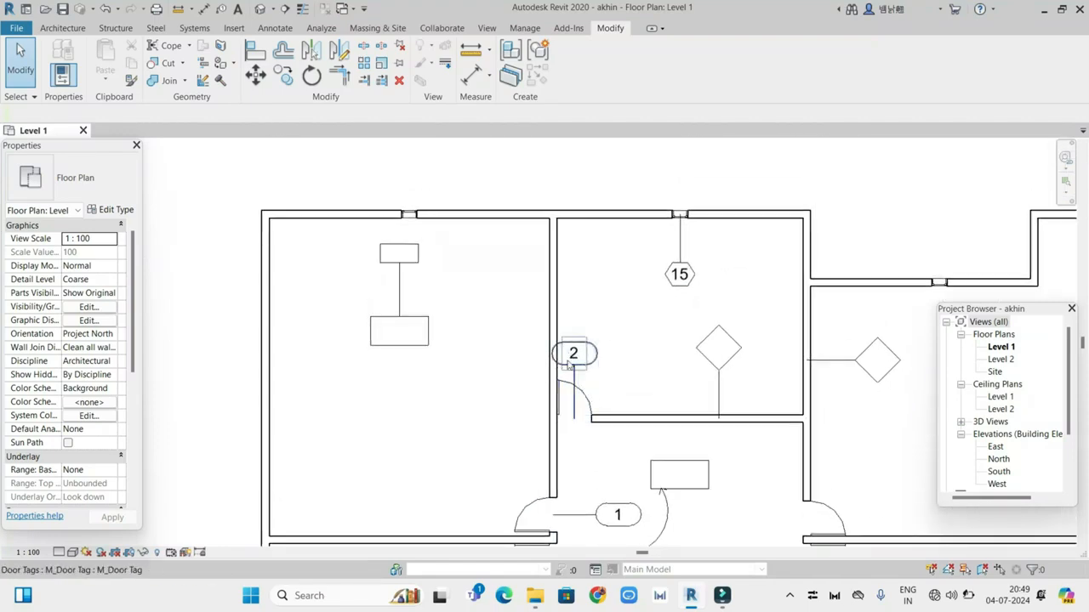
{"action": "scroll", "coordinate": [617, 394], "scroll_direction": "up", "scroll_amount": 2}
{"action": "scroll", "coordinate": [577, 376], "scroll_direction": "down", "scroll_amount": 1}
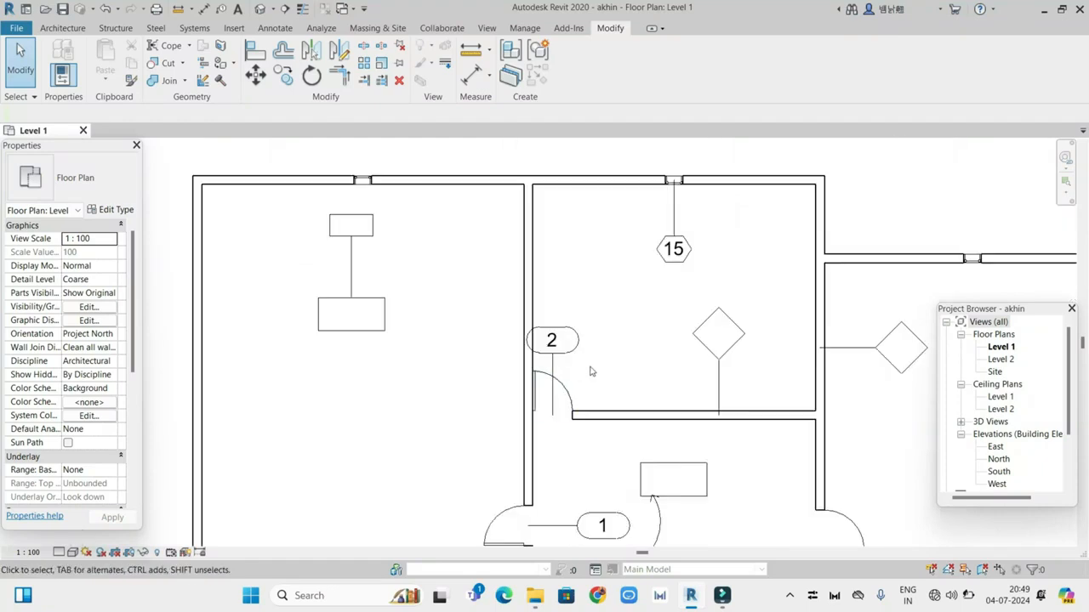
{"action": "scroll", "coordinate": [587, 375], "scroll_direction": "down", "scroll_amount": 1}
{"action": "scroll", "coordinate": [561, 379], "scroll_direction": "up", "scroll_amount": 3}
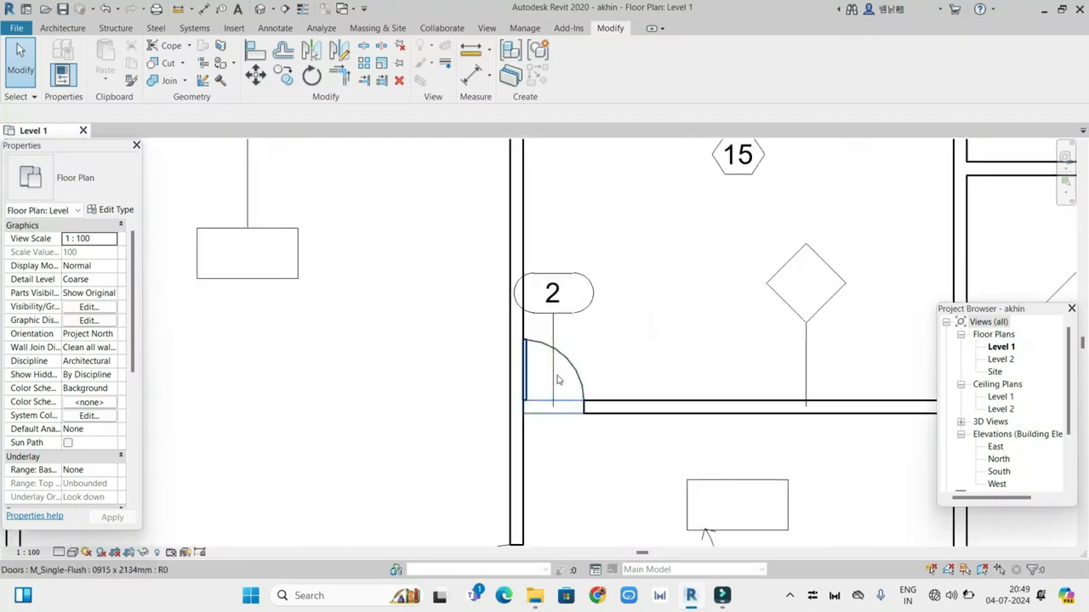
{"action": "left_click", "coordinate": [558, 380]}
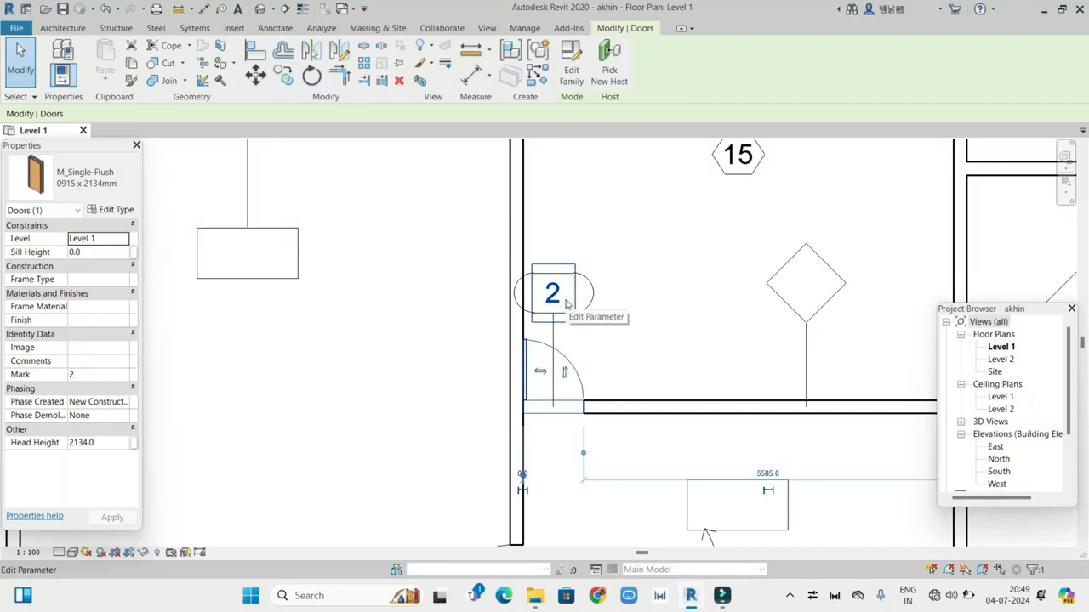
{"action": "left_click", "coordinate": [651, 304]}
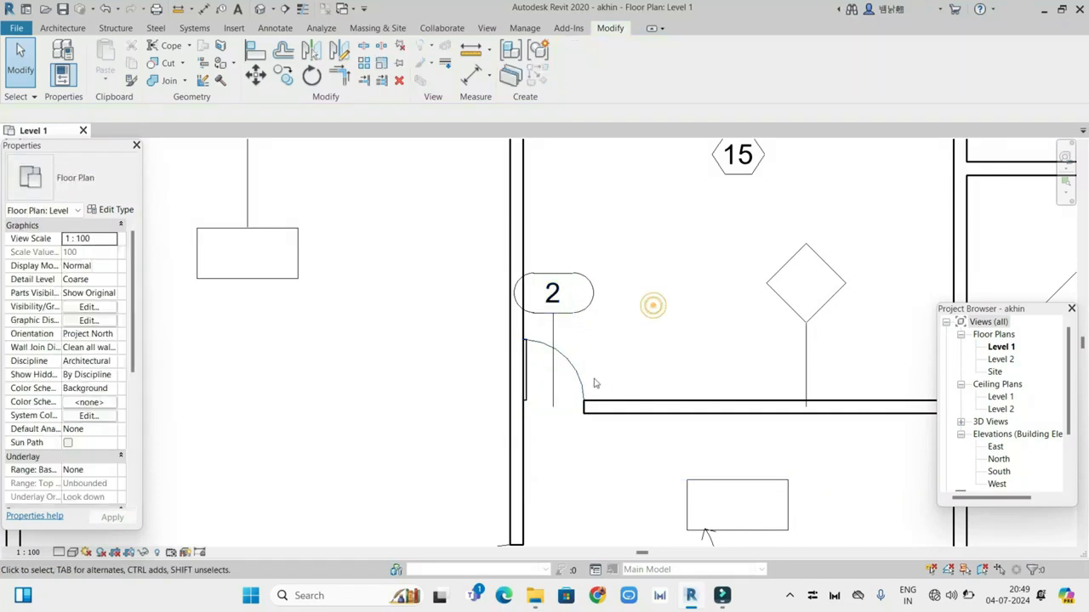
{"action": "left_click", "coordinate": [521, 387]}
{"action": "left_click", "coordinate": [627, 342]}
{"action": "left_click", "coordinate": [549, 367]}
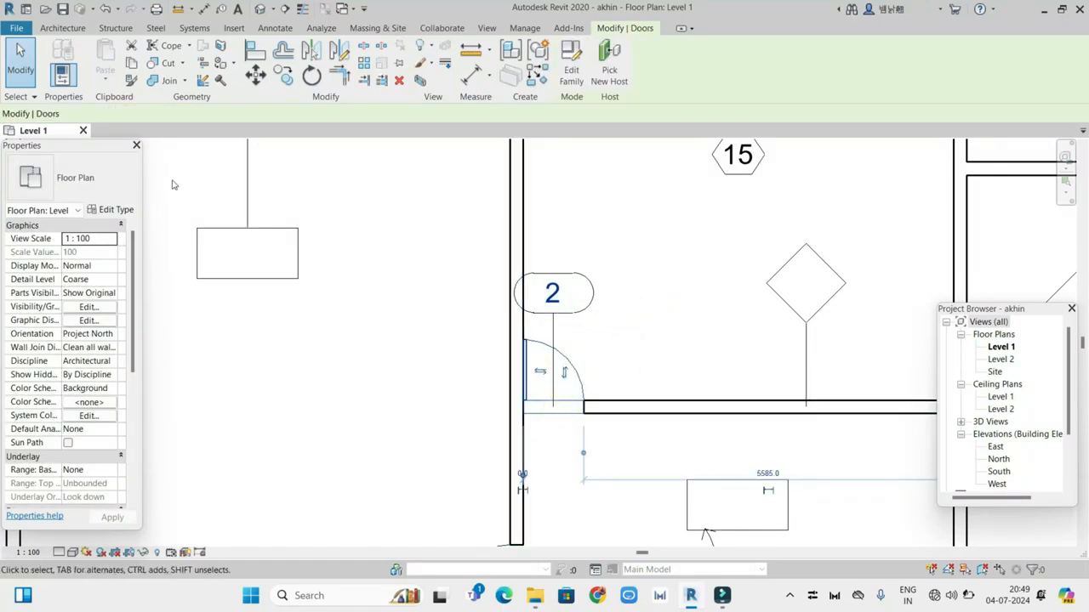
{"action": "left_click", "coordinate": [114, 210]}
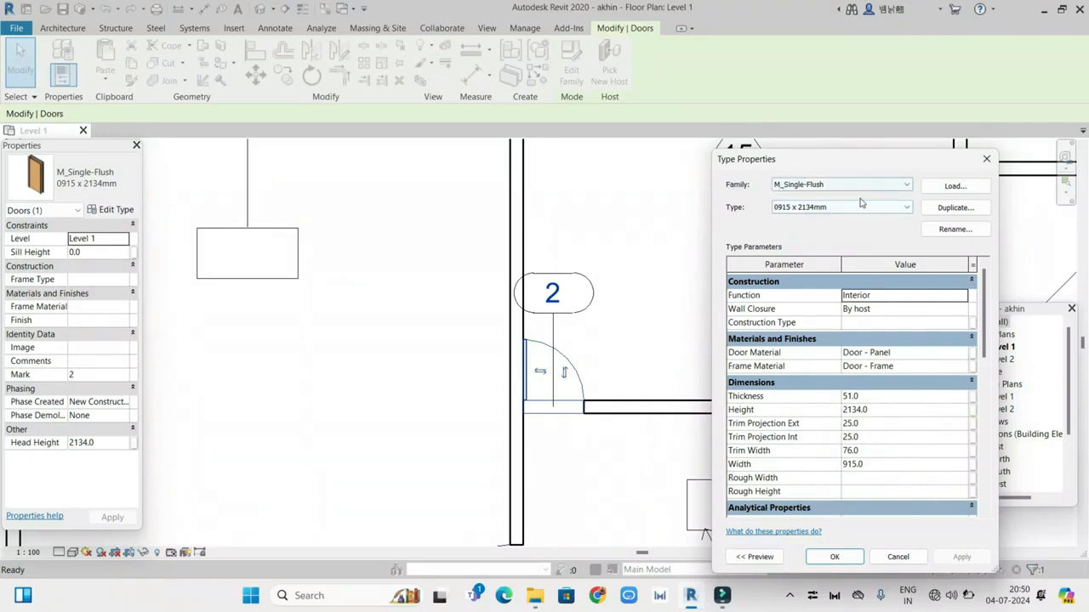
{"action": "left_click", "coordinate": [986, 159]}
{"action": "scroll", "coordinate": [569, 342], "scroll_direction": "down", "scroll_amount": 2}
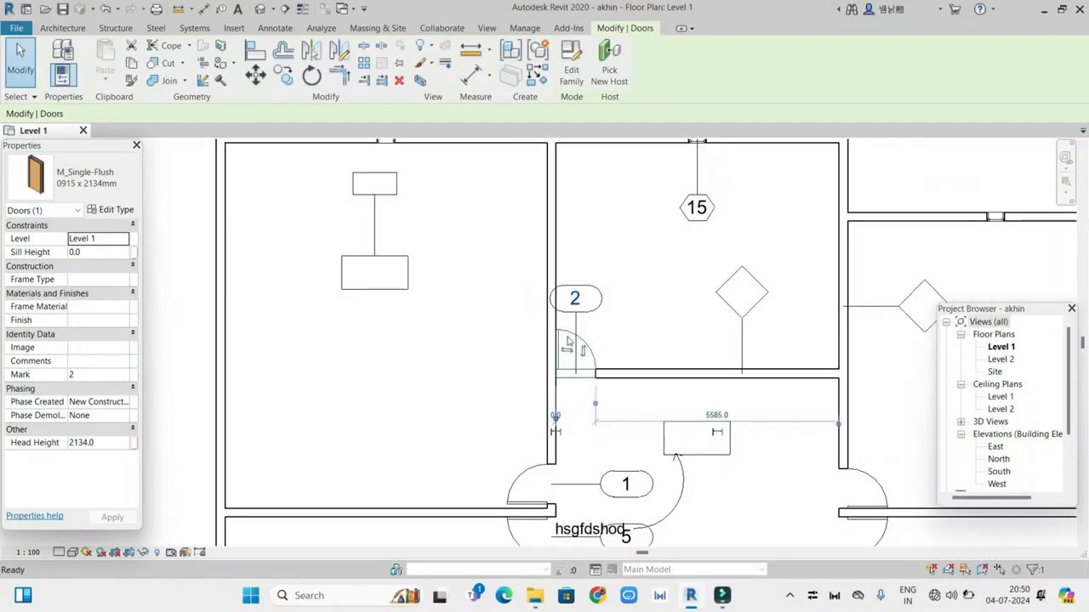
{"action": "scroll", "coordinate": [568, 342], "scroll_direction": "up", "scroll_amount": 4}
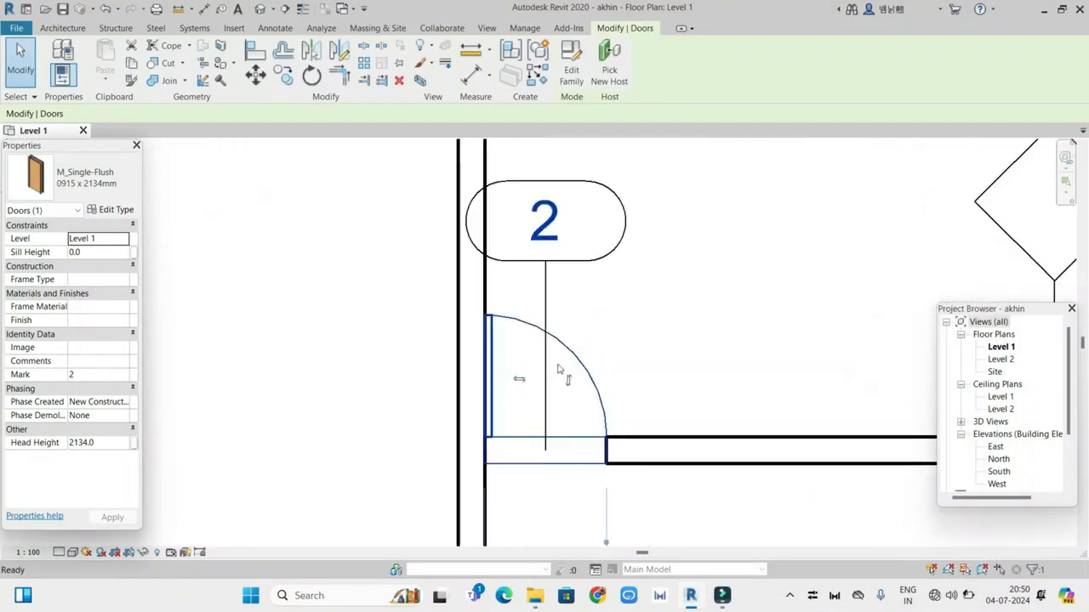
{"action": "scroll", "coordinate": [561, 368], "scroll_direction": "down", "scroll_amount": 2}
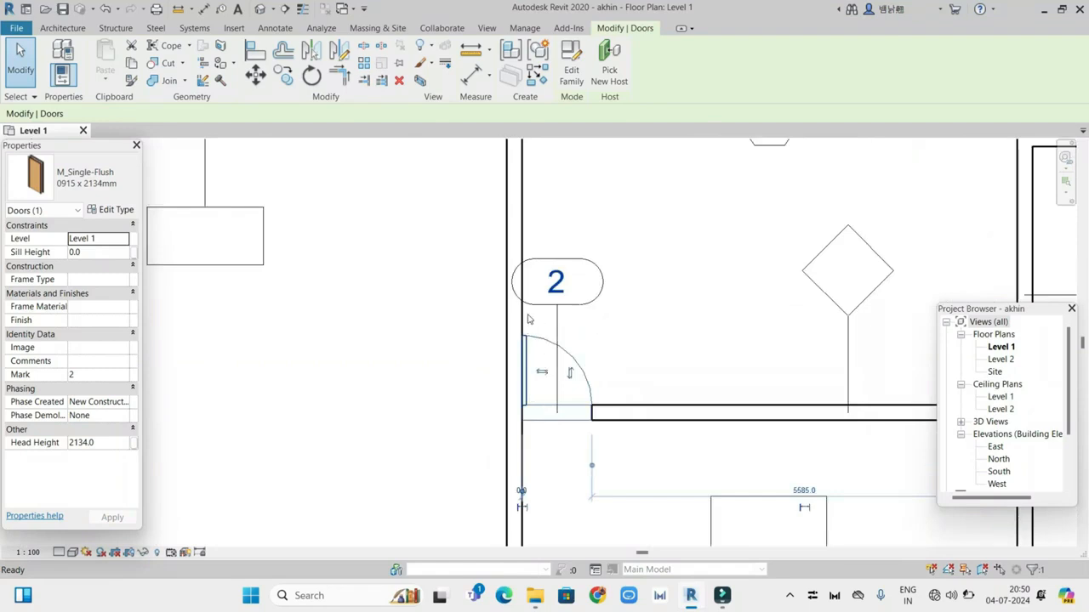
{"action": "scroll", "coordinate": [525, 193], "scroll_direction": "down", "scroll_amount": 1}
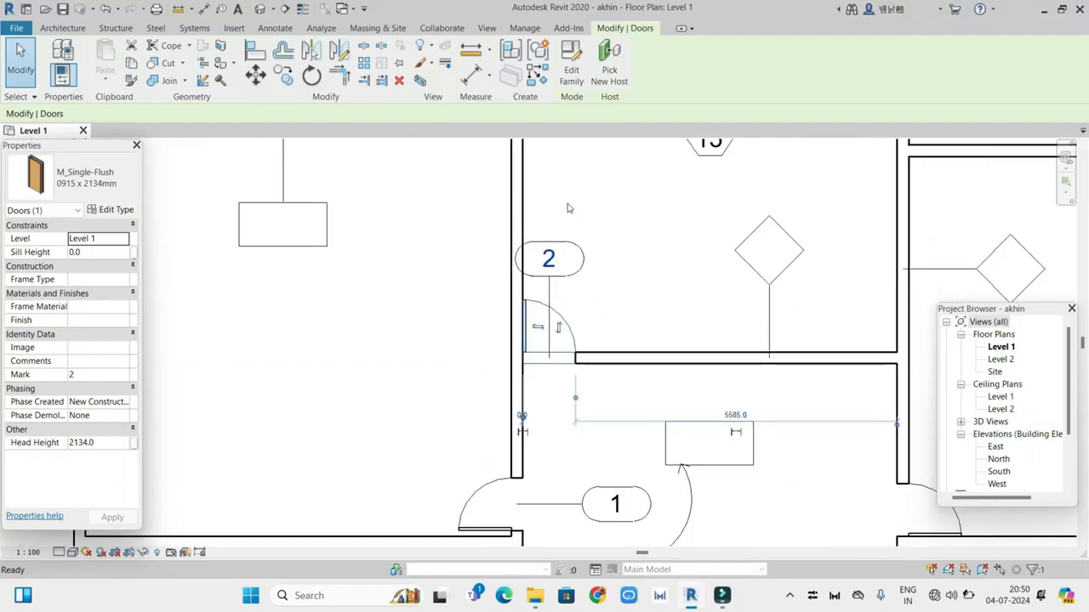
{"action": "scroll", "coordinate": [569, 201], "scroll_direction": "down", "scroll_amount": 1}
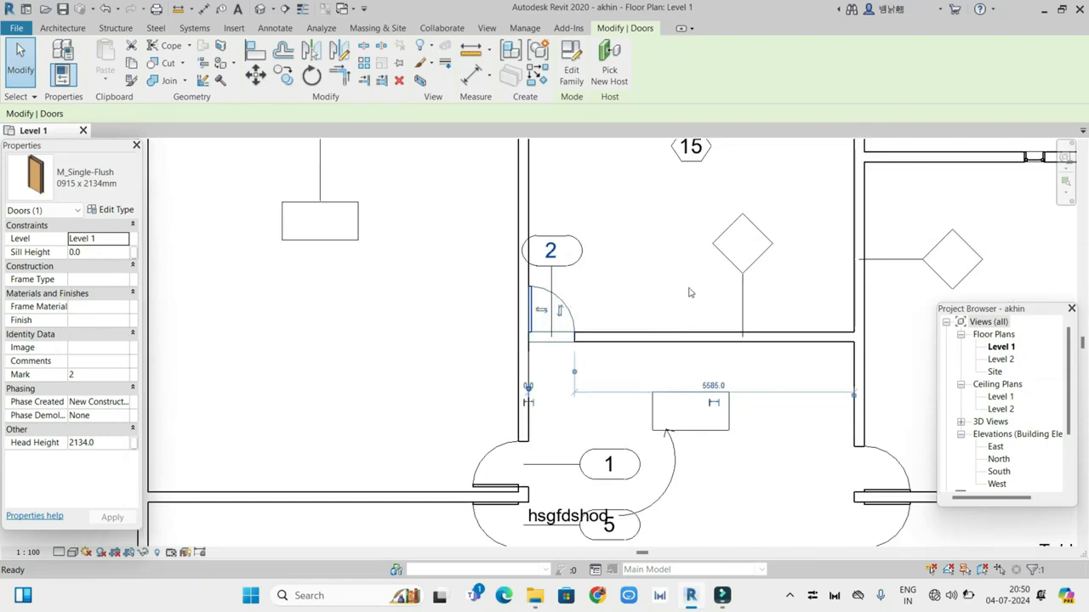
{"action": "scroll", "coordinate": [531, 309], "scroll_direction": "up", "scroll_amount": 2}
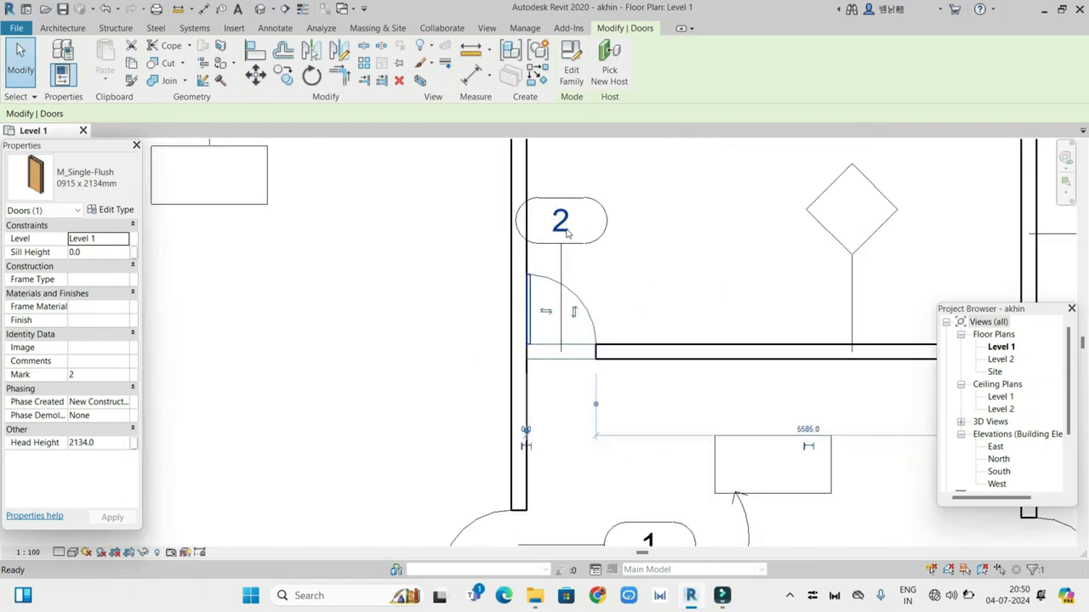
{"action": "scroll", "coordinate": [642, 296], "scroll_direction": "down", "scroll_amount": 2}
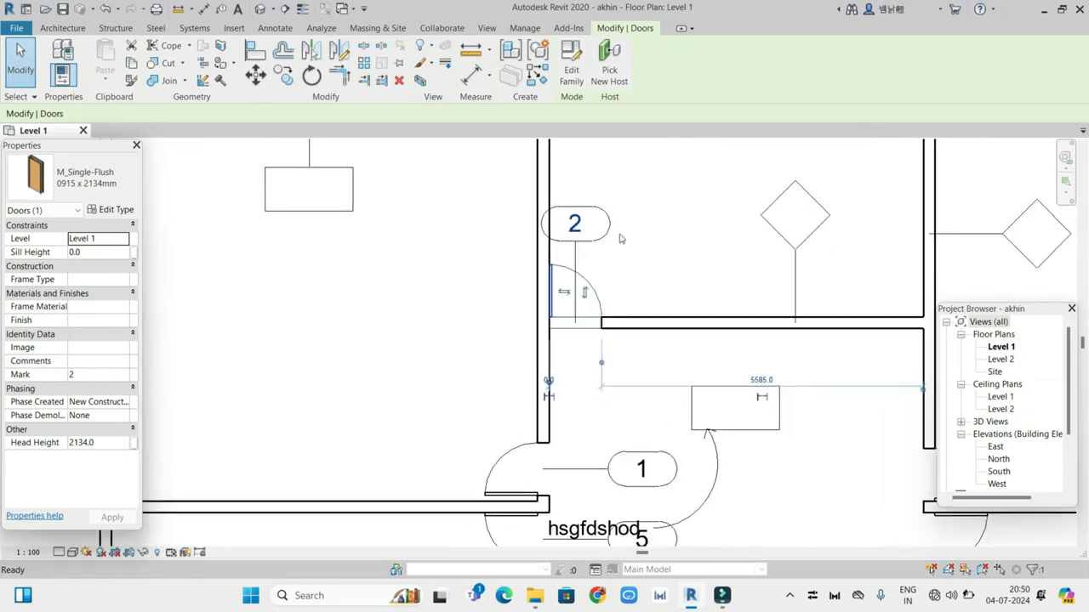
{"action": "scroll", "coordinate": [617, 298], "scroll_direction": "down", "scroll_amount": 2}
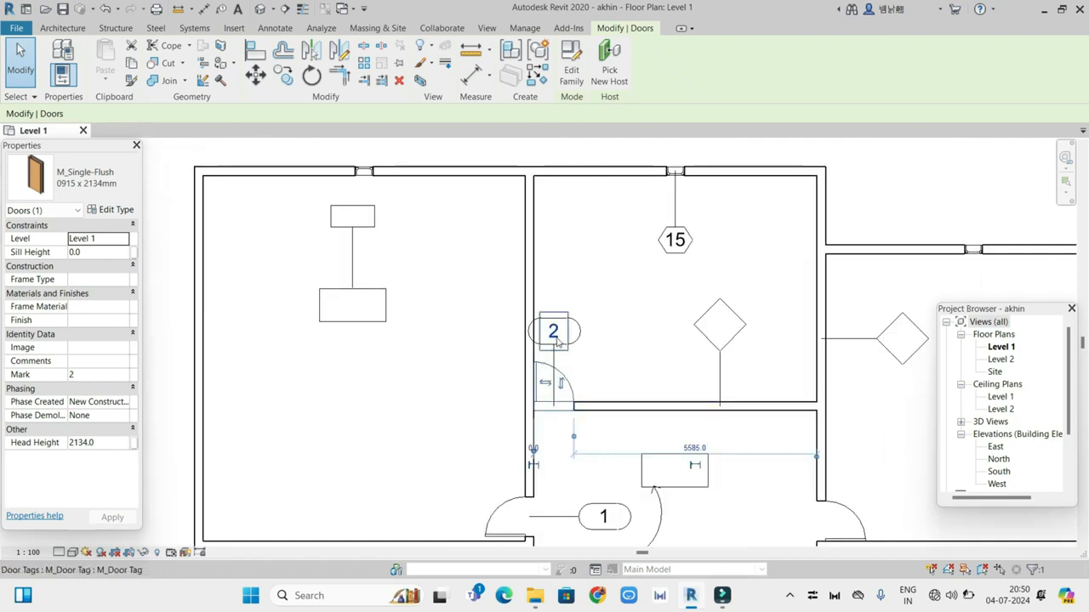
{"action": "scroll", "coordinate": [617, 334], "scroll_direction": "up", "scroll_amount": 1}
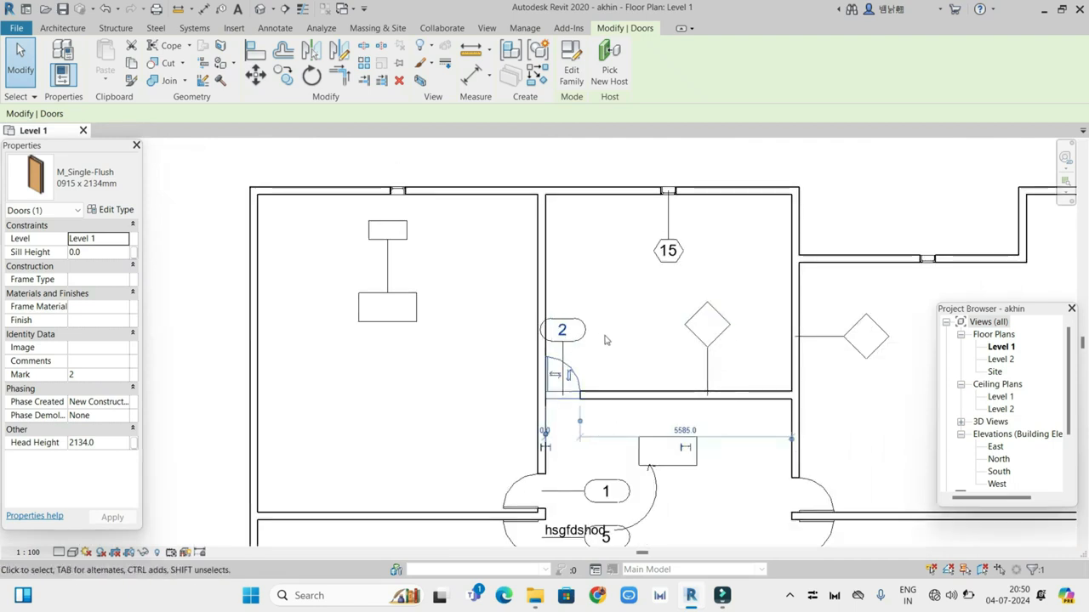
{"action": "scroll", "coordinate": [617, 327], "scroll_direction": "down", "scroll_amount": 1}
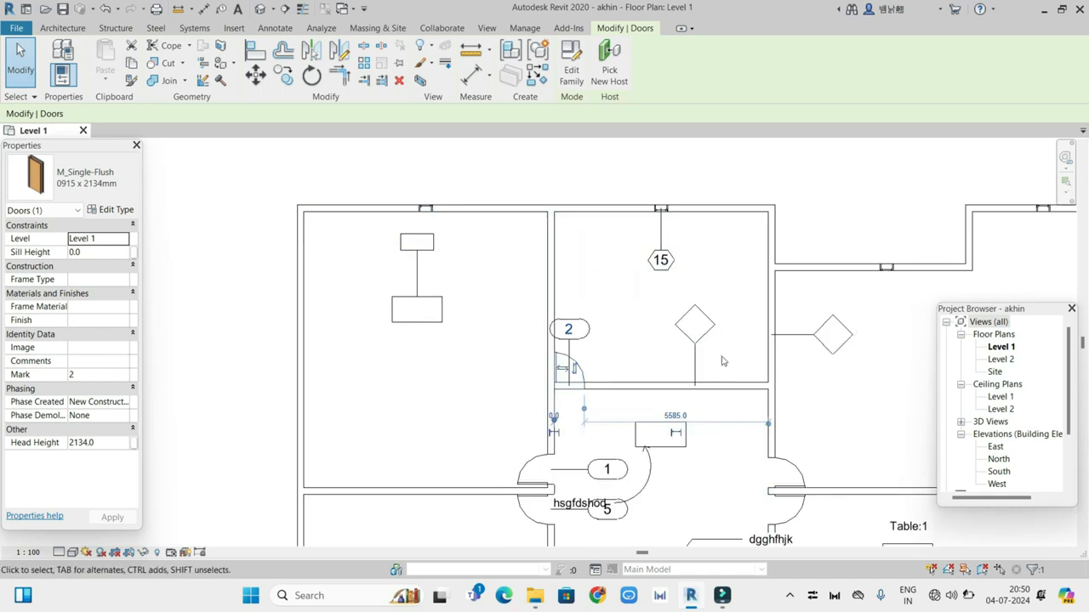
{"action": "scroll", "coordinate": [572, 388], "scroll_direction": "up", "scroll_amount": 1}
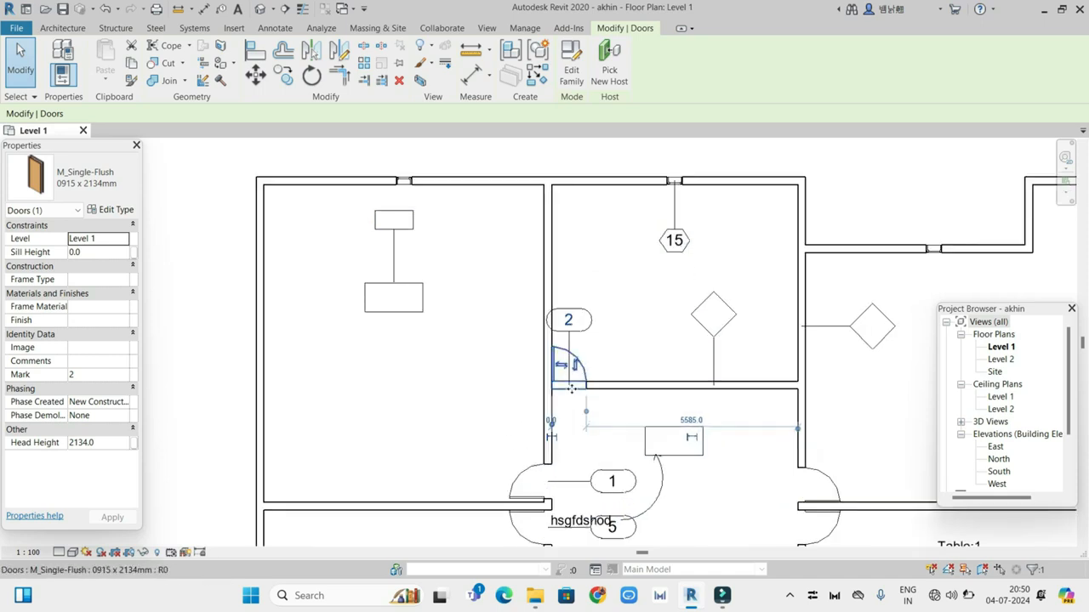
{"action": "scroll", "coordinate": [572, 388], "scroll_direction": "up", "scroll_amount": 1}
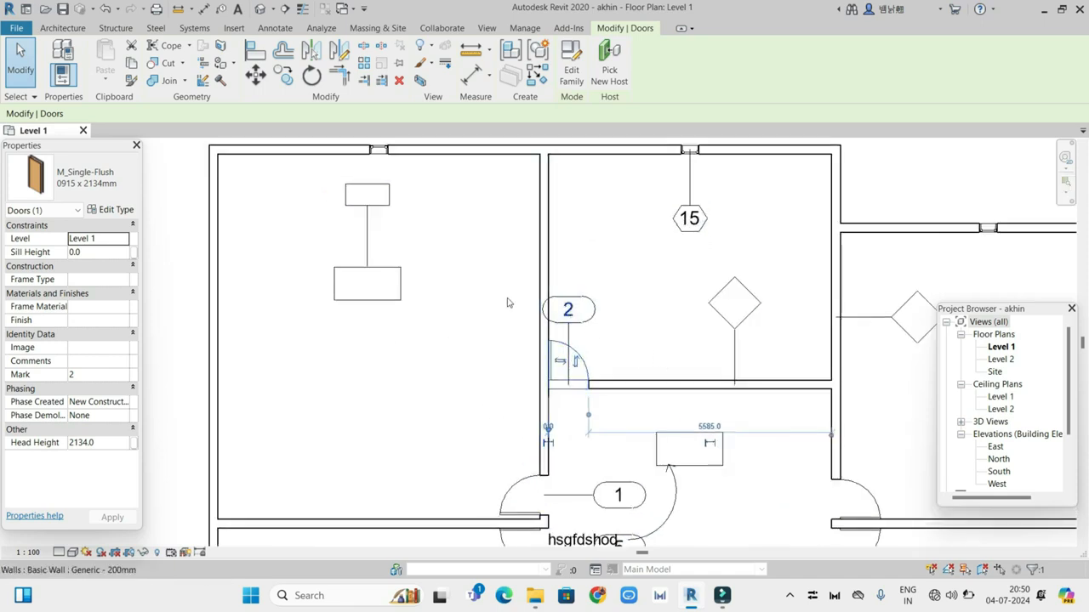
{"action": "scroll", "coordinate": [583, 309], "scroll_direction": "down", "scroll_amount": 1}
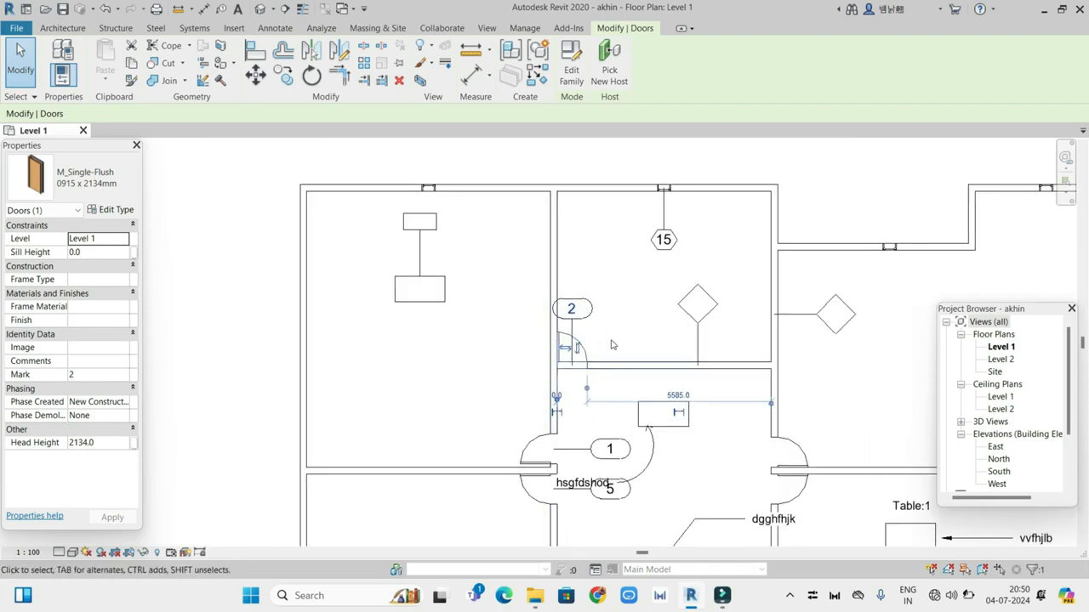
{"action": "scroll", "coordinate": [545, 282], "scroll_direction": "down", "scroll_amount": 2}
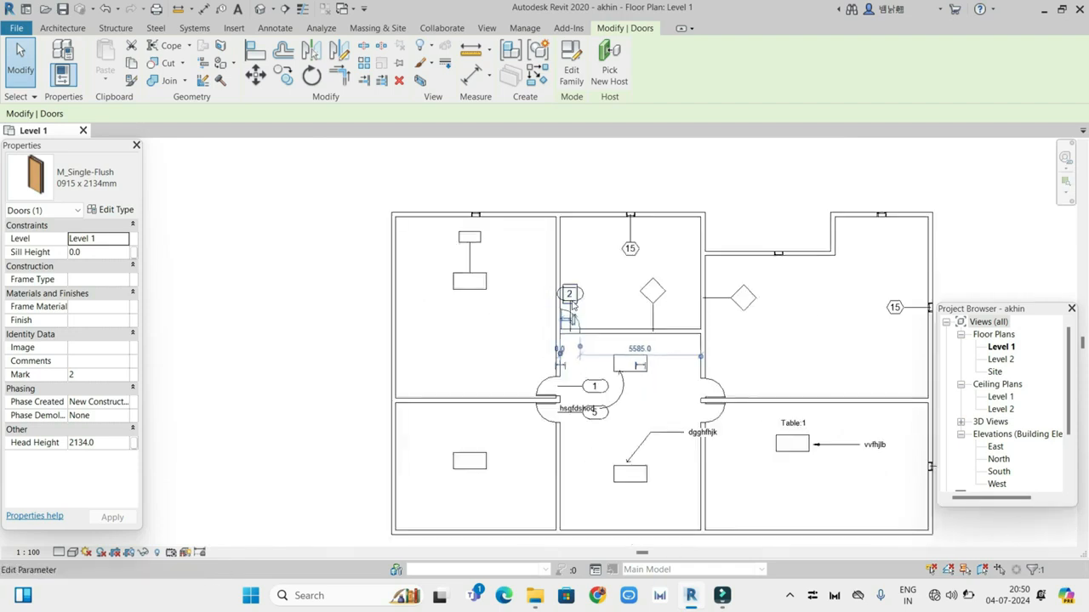
Open the M_Door Tag family for editing from the upper-middle room's door tag
{"action": "scroll", "coordinate": [596, 285], "scroll_direction": "up", "scroll_amount": 5}
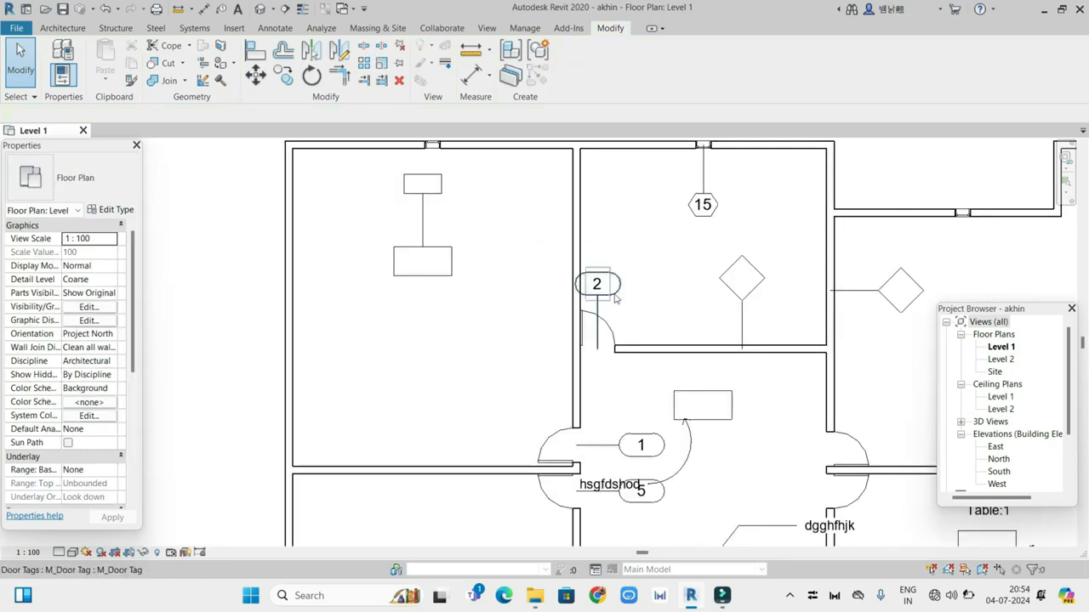
{"action": "left_click", "coordinate": [609, 298]}
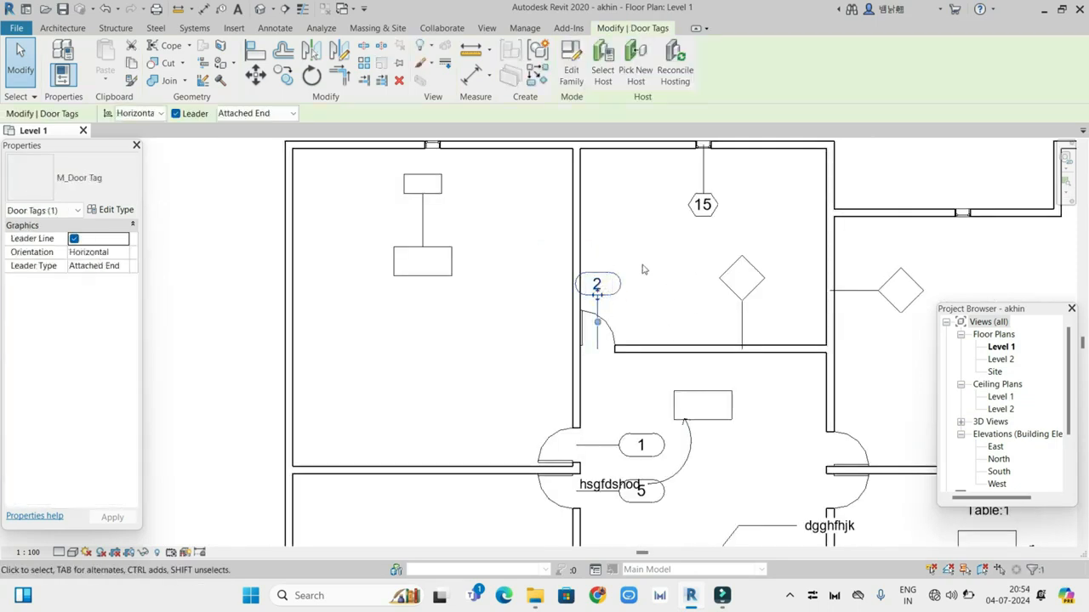
{"action": "left_click", "coordinate": [572, 75]}
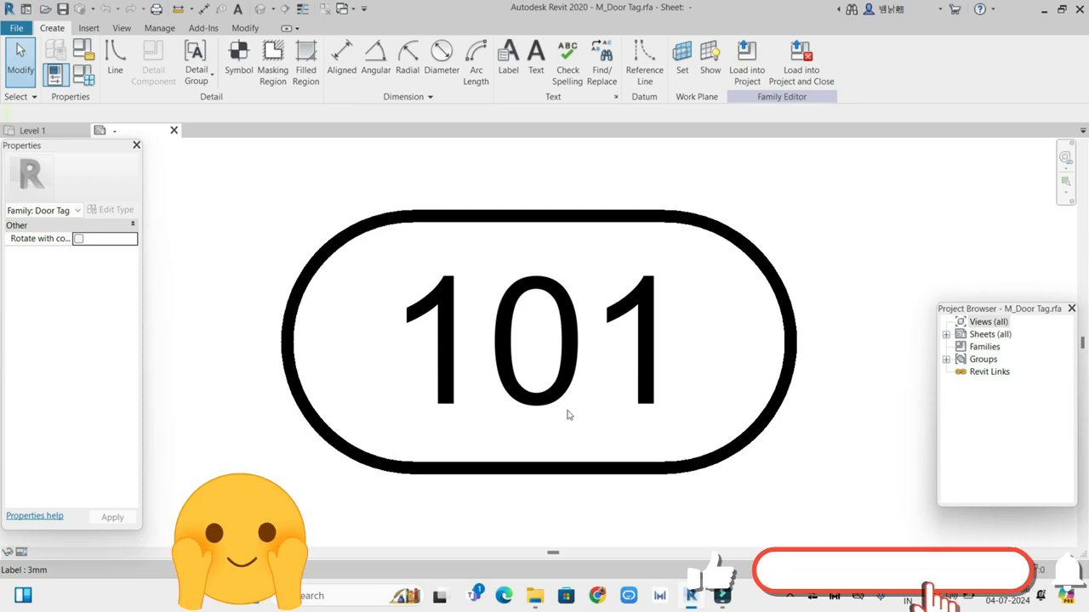
Select the 101 label inside the door tag outline of the M_Door Tag family
{"action": "left_click", "coordinate": [507, 334]}
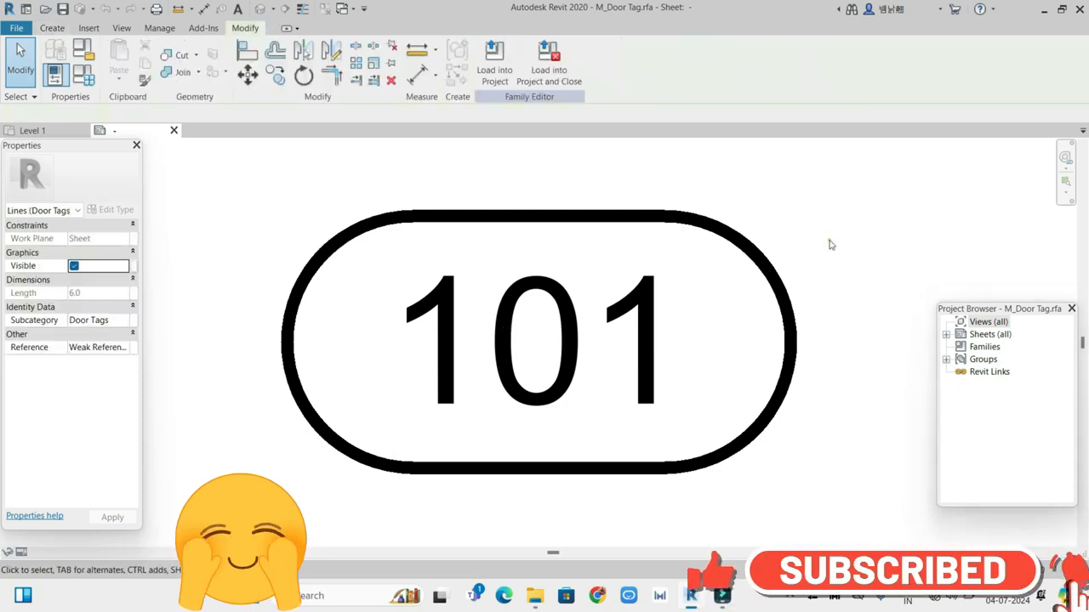
{"action": "left_click", "coordinate": [827, 240]}
{"action": "left_click", "coordinate": [502, 336]}
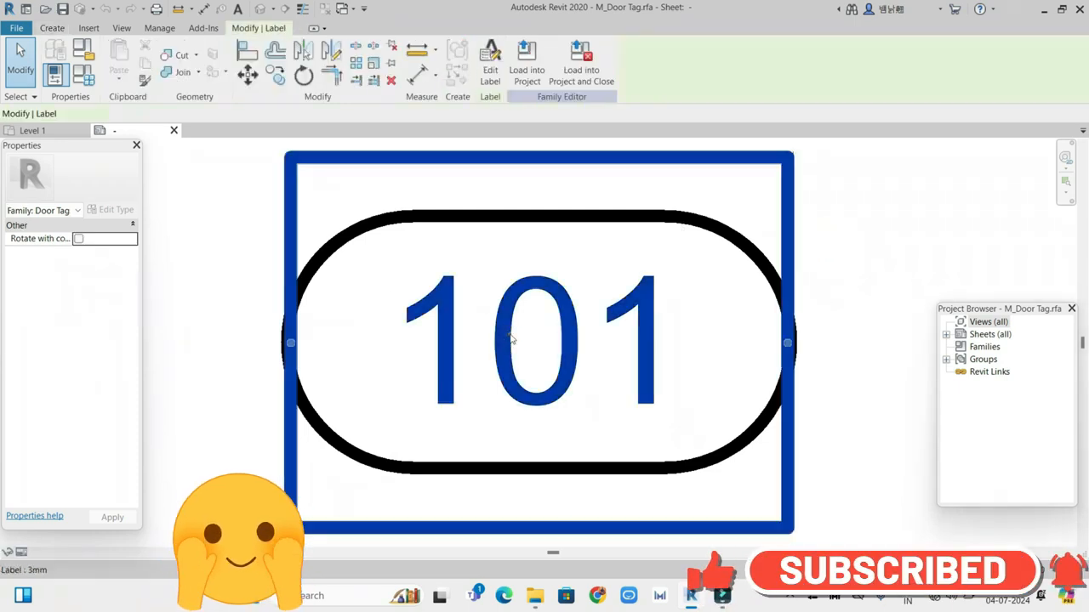